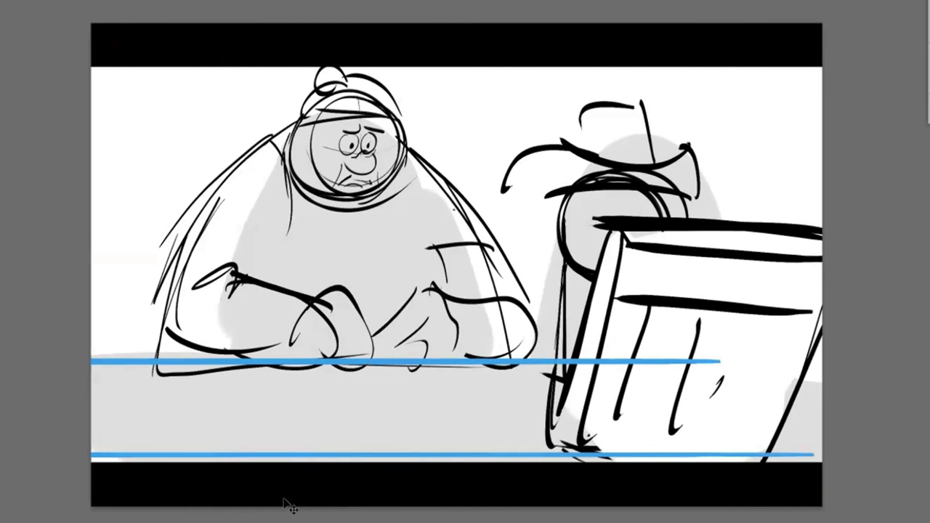
Step: Move the lower blue desk line up towards the tabletop edge, and sketch the desk's front thickness, right corner and right leg
mouse_move(348, 454)
mouse_down()
mouse_move(409, 440)
mouse_move(893, 473)
mouse_move(29, 447)
mouse_move(712, 420)
mouse_move(342, 461)
mouse_move(322, 424)
mouse_move(333, 401)
mouse_move(338, 410)
mouse_up()
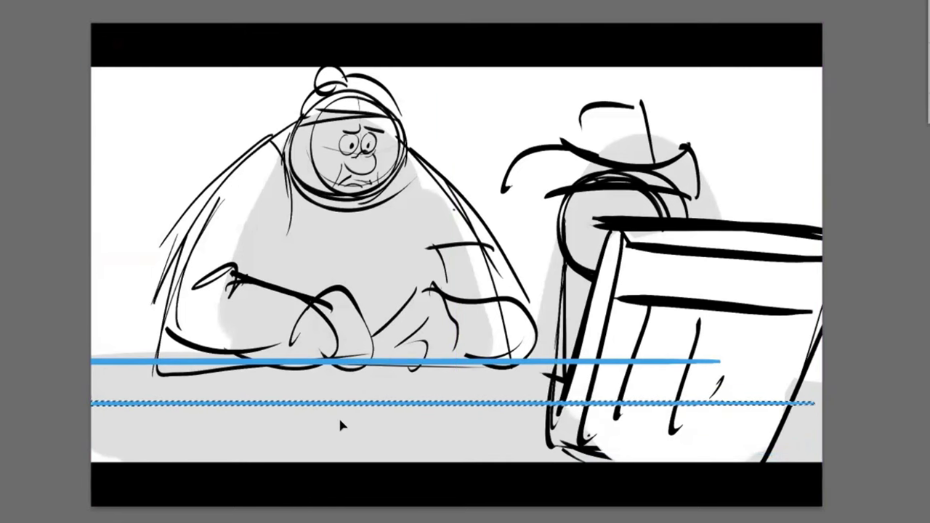
key(super+d)
right_click(403, 386)
click(430, 379)
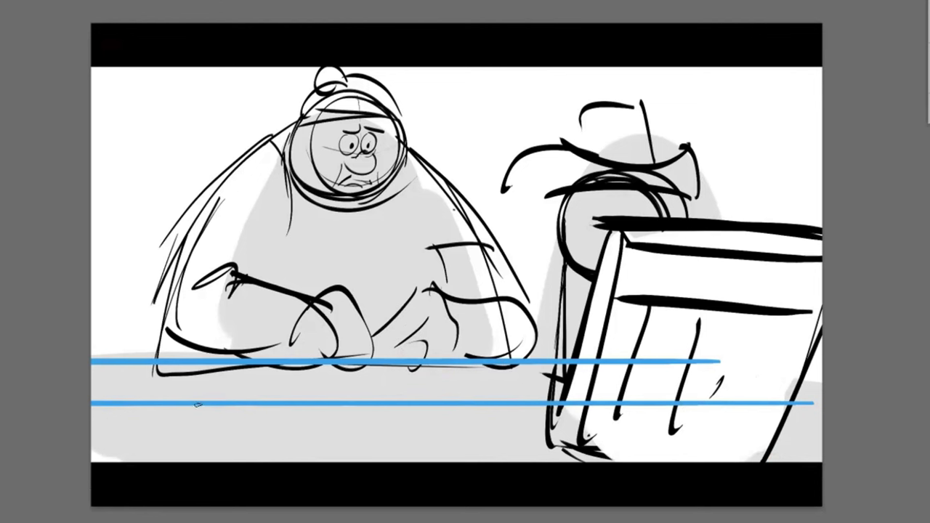
mouse_move(815, 396)
mouse_down()
mouse_move(793, 419)
mouse_move(814, 423)
mouse_move(633, 419)
mouse_move(92, 434)
mouse_up()
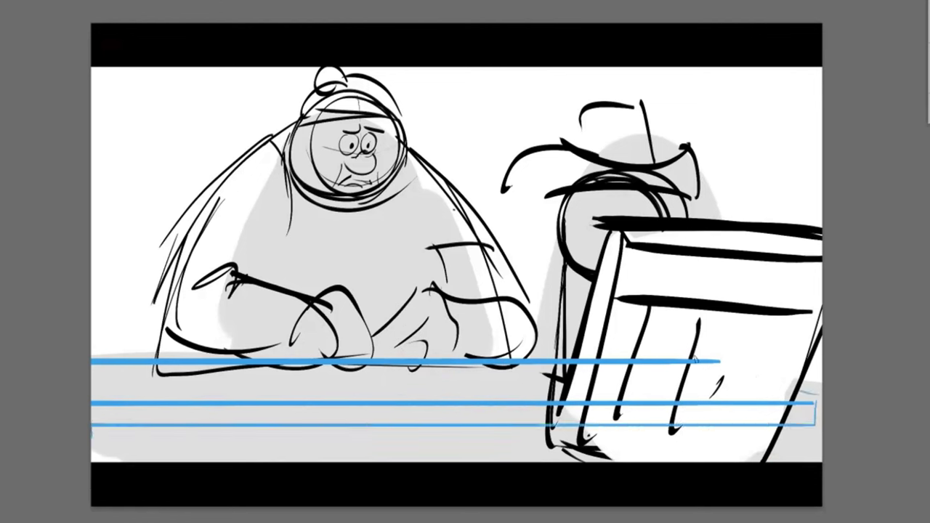
drag(690, 357, 822, 393)
drag(776, 428, 780, 462)
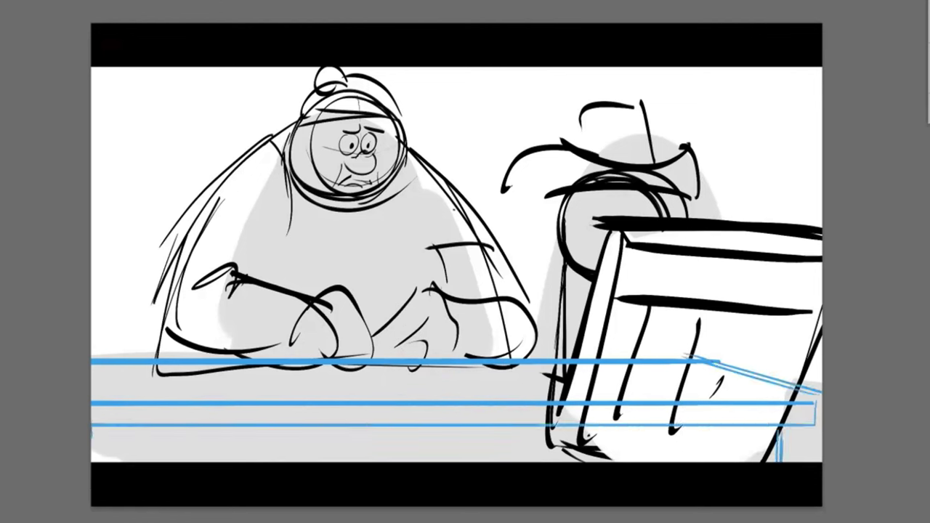
mouse_move(736, 434)
mouse_down()
mouse_move(736, 462)
mouse_move(218, 439)
mouse_up()
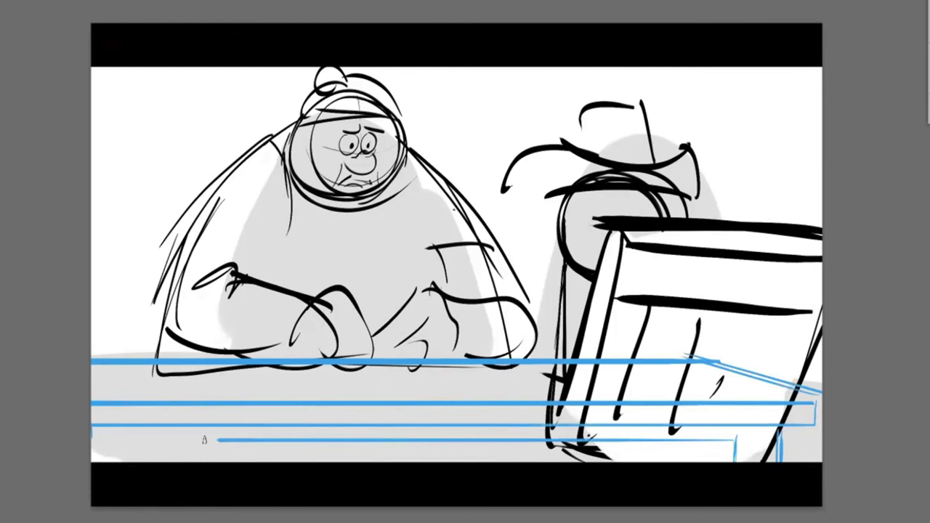
Step: Shift the blue desk sketch to the right and draw its left corner, receding side edge and legs
drag(160, 463, 210, 464)
mouse_move(204, 363)
mouse_down()
mouse_move(122, 362)
mouse_move(197, 397)
mouse_move(202, 427)
mouse_up()
mouse_move(128, 382)
mouse_down()
mouse_move(125, 357)
mouse_move(199, 423)
mouse_move(213, 460)
mouse_up()
drag(146, 394, 150, 461)
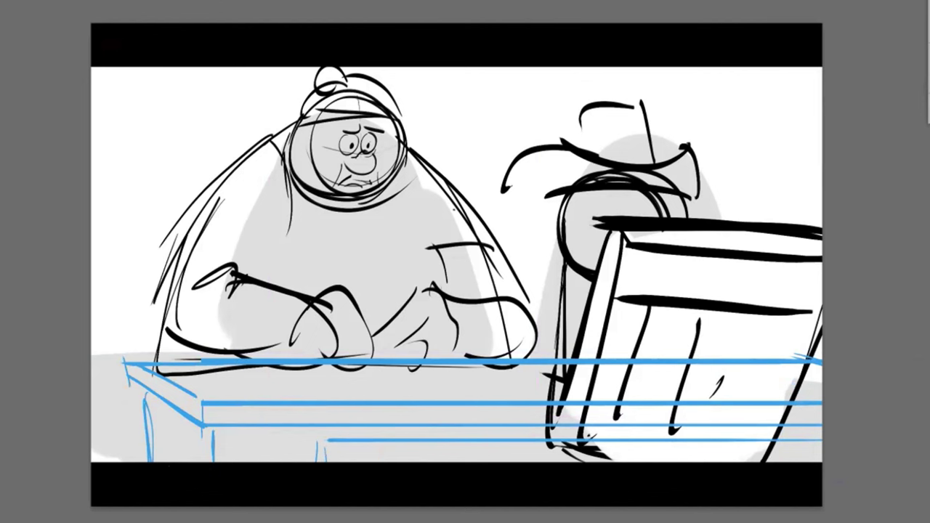
mouse_move(412, 394)
mouse_down()
mouse_move(380, 366)
mouse_move(417, 398)
mouse_up()
key(ctrl+z)
Step: Recolour the perspective grid over the panel from black to magenta and set its opacity to 50%
key(ctrl+])
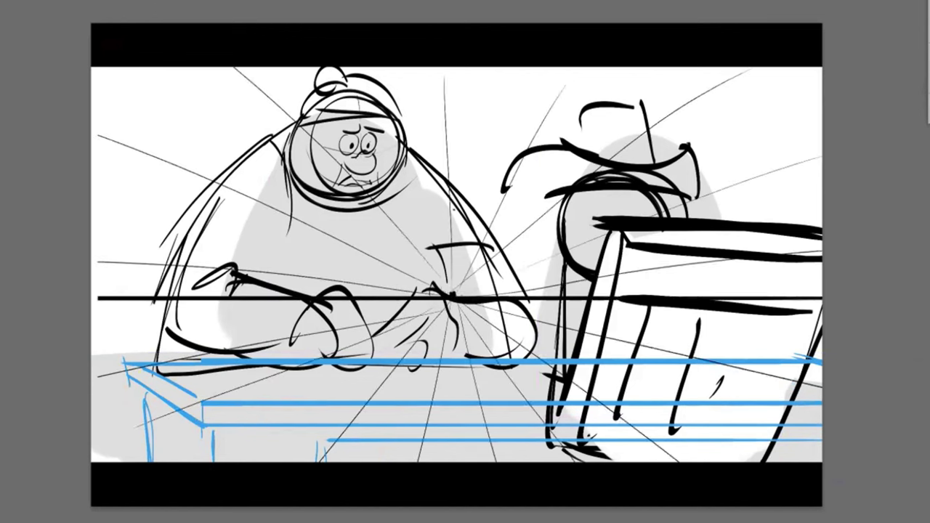
click(139, 300)
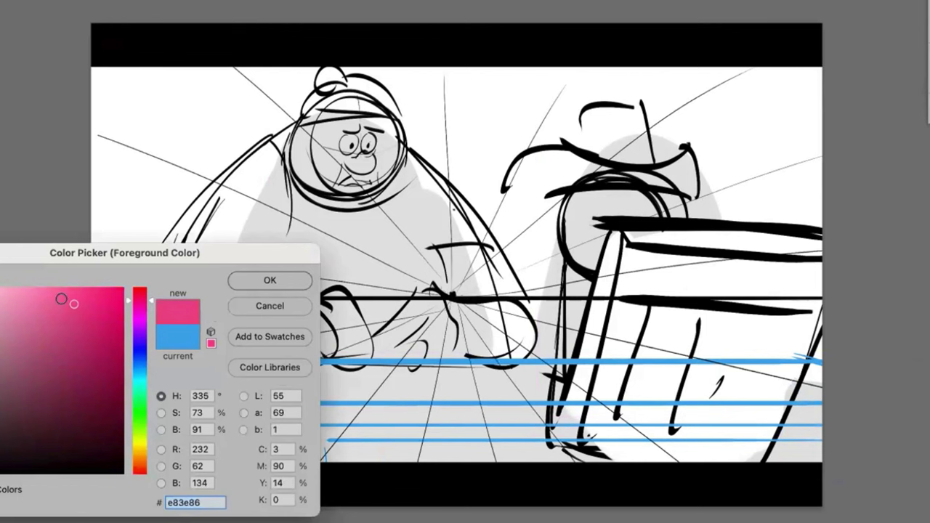
click(250, 282)
right_click(106, 266)
click(21, 249)
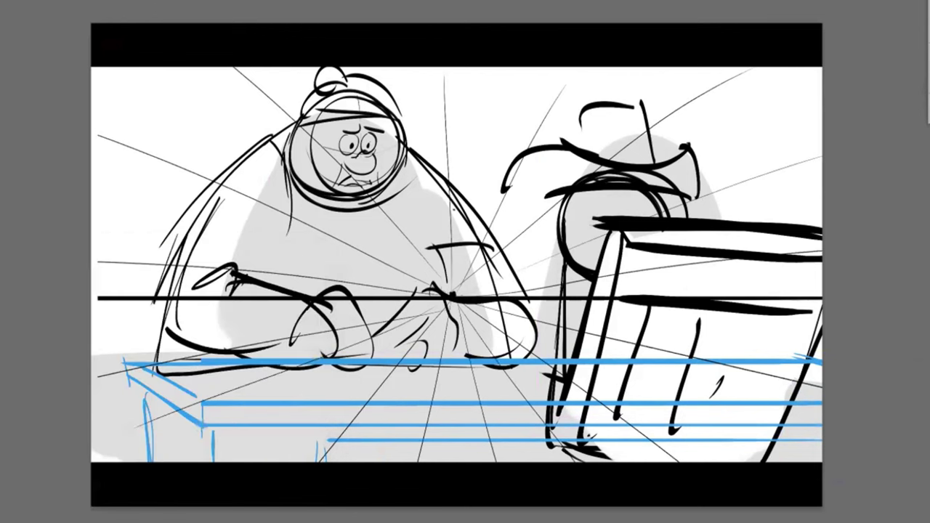
key(n)
click(114, 306)
click(136, 317)
click(249, 279)
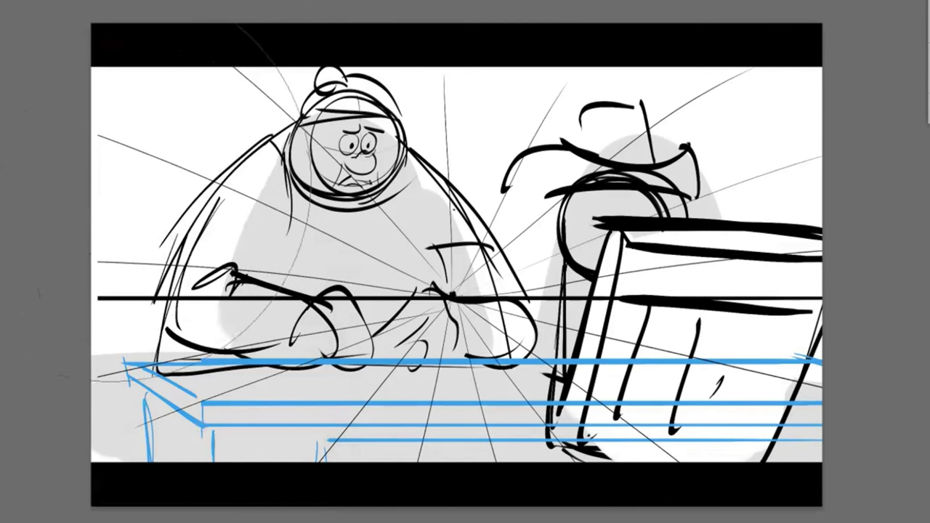
drag(486, 171, 712, 275)
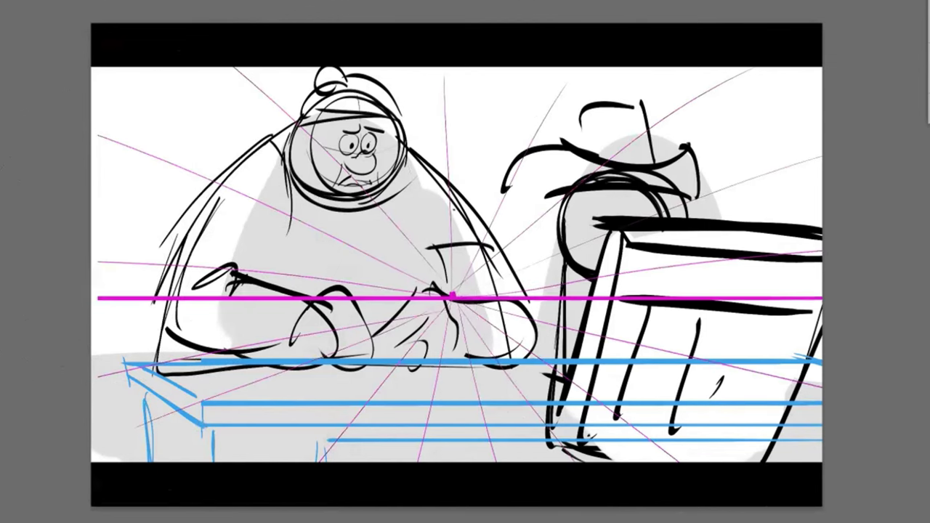
key(5)
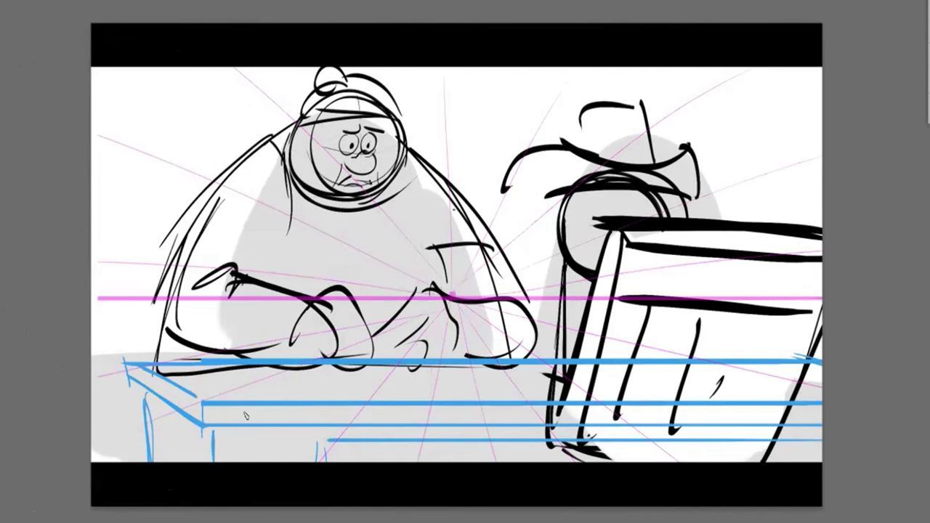
Step: Reposition the perspective grid so its horizon sits just above the desk, and sketch a small black mark on the horizon line
drag(320, 469, 150, 469)
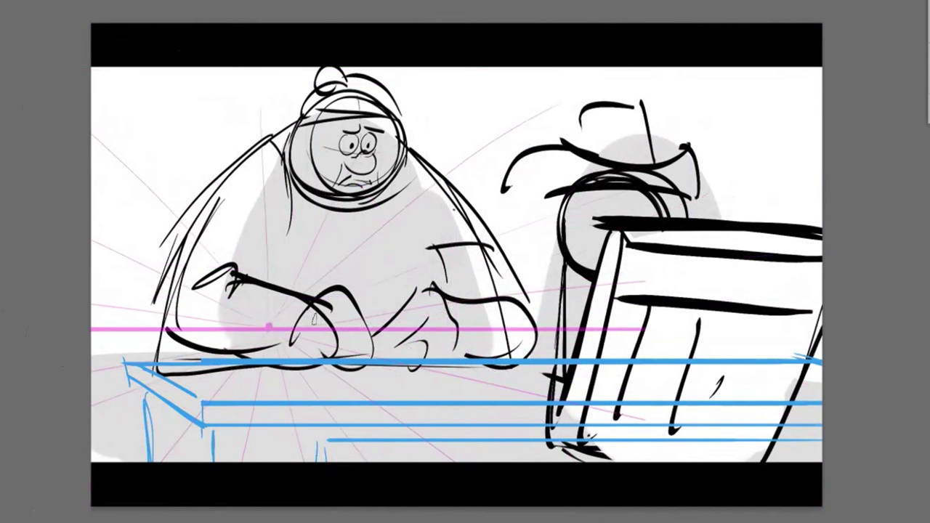
drag(331, 259, 333, 327)
drag(315, 327, 340, 332)
drag(325, 337, 330, 361)
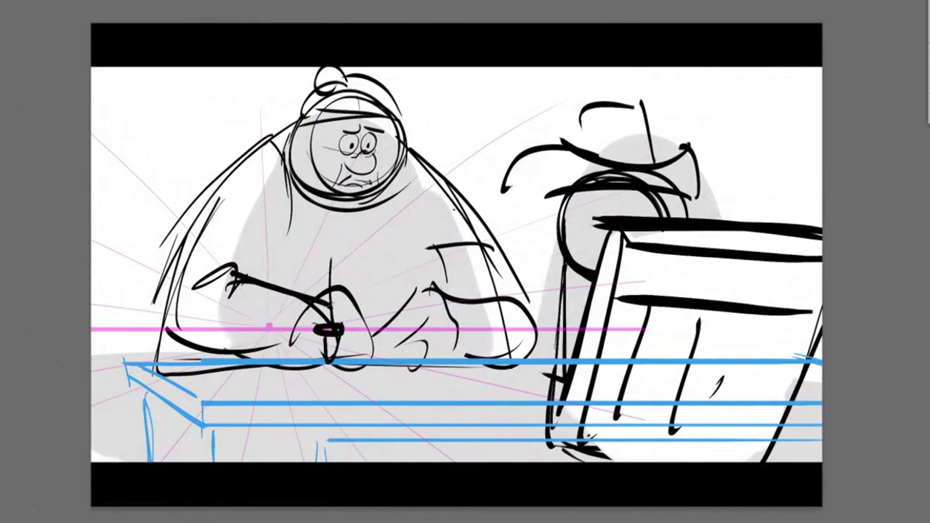
Step: Remove the small black mark, the magenta perspective grid and the blue desk sketch from the panel
mouse_move(327, 259)
mouse_down()
mouse_move(330, 311)
mouse_move(305, 333)
mouse_up()
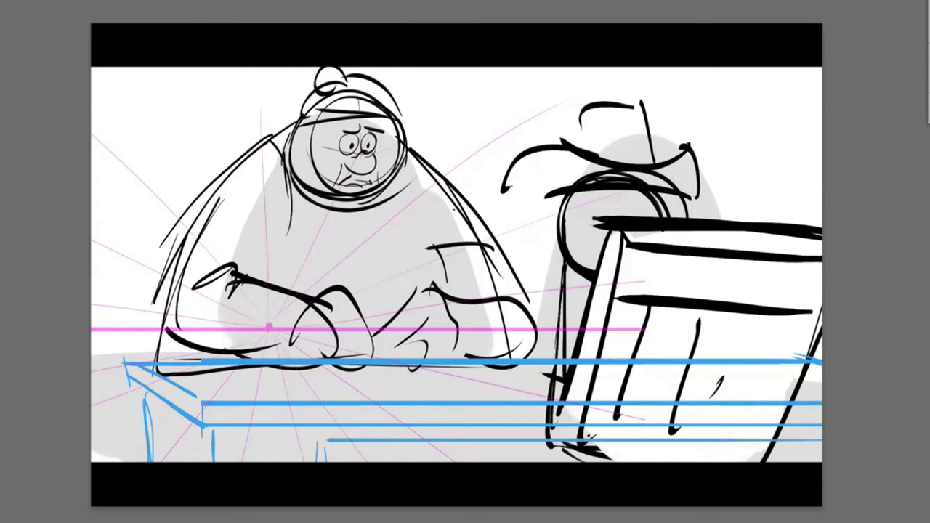
key(Delete)
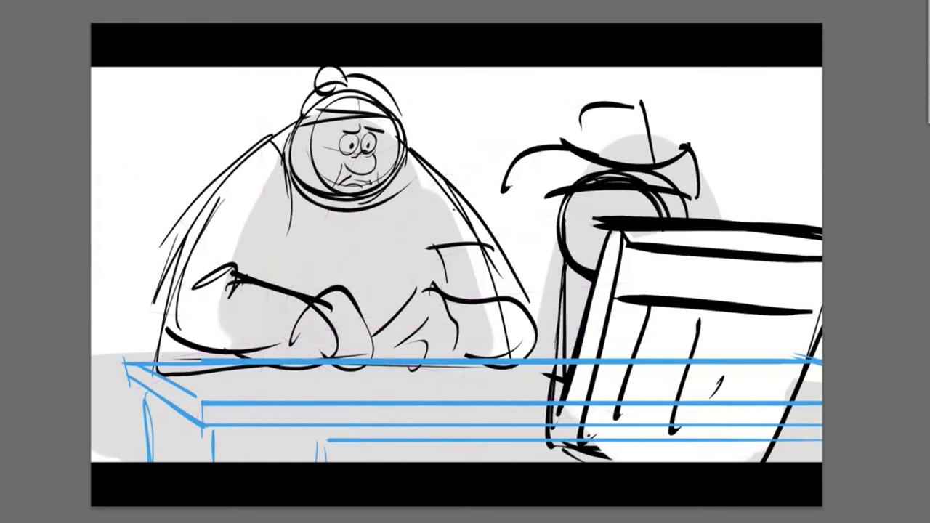
key(ctrl+z)
key(ctrl+shift+z)
key(ctrl+z)
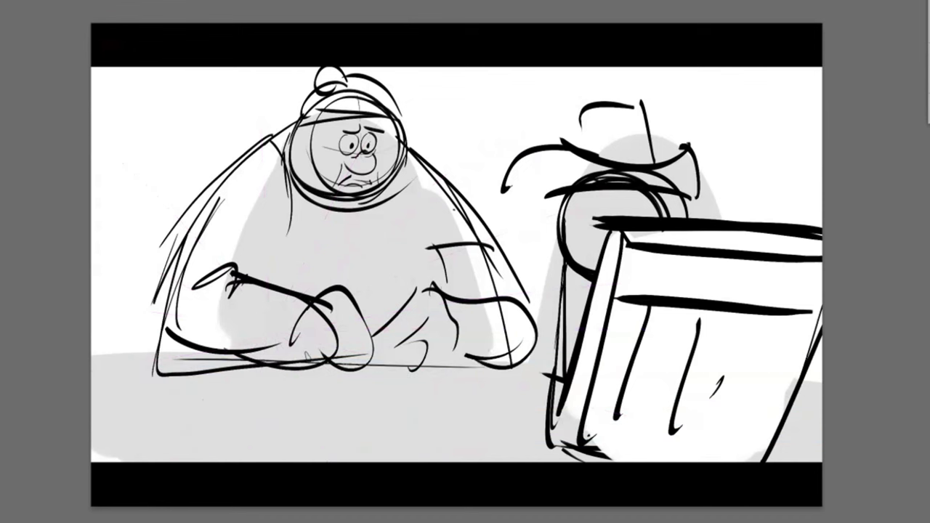
Step: Set the brush's foreground colour to a lighter blue
key(n)
click(133, 350)
drag(83, 307, 52, 289)
click(138, 366)
click(247, 277)
Step: Sketch a deep blue tabletop across the frame, with its front edge near the lower matte and slanted left and right ends
mouse_move(92, 355)
mouse_down()
mouse_move(812, 355)
mouse_move(823, 404)
mouse_up()
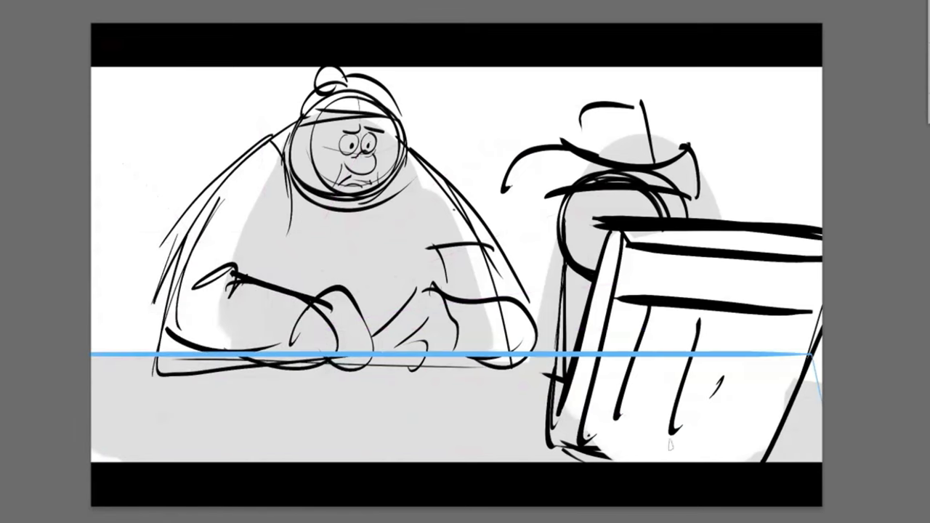
drag(822, 449, 92, 450)
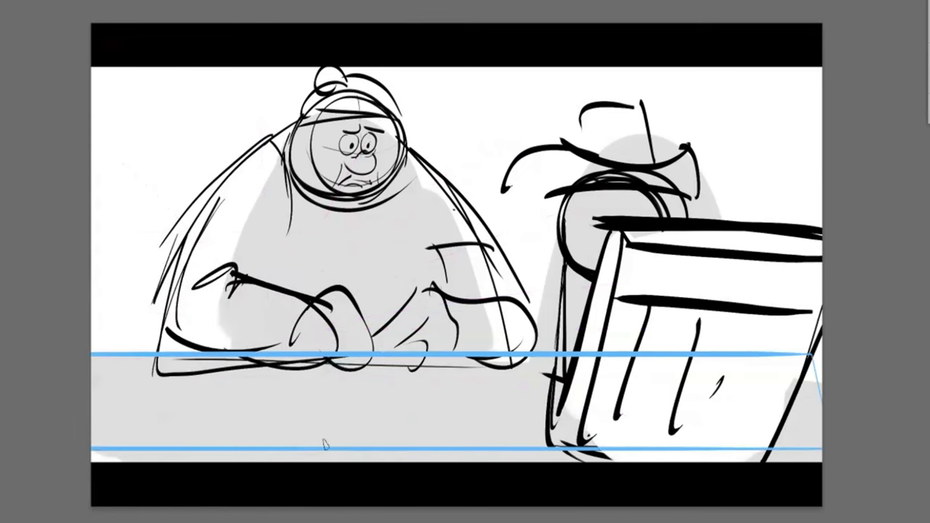
right_click(761, 399)
click(814, 397)
drag(822, 363, 836, 397)
key(b)
drag(783, 356, 823, 392)
drag(92, 355, 143, 456)
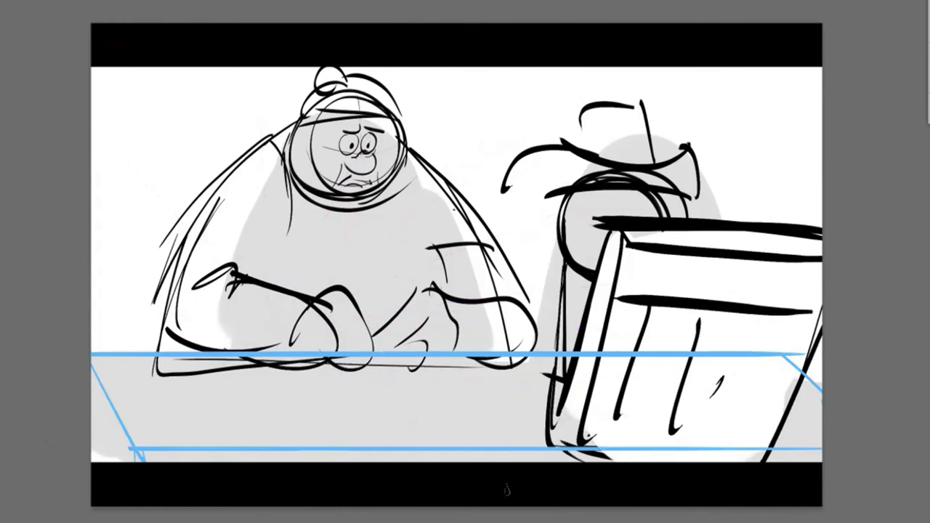
Step: Annotate the tabletop's depth with a double-headed arrow and each character with a pointing arrow, and clear all the blue drawing
mouse_move(351, 359)
mouse_down()
mouse_move(369, 391)
mouse_move(349, 380)
mouse_move(374, 411)
mouse_up()
key(ctrl+z)
mouse_move(367, 414)
mouse_down()
mouse_move(384, 408)
mouse_move(389, 443)
mouse_up()
drag(385, 411, 388, 443)
drag(368, 378, 350, 379)
drag(352, 351, 350, 378)
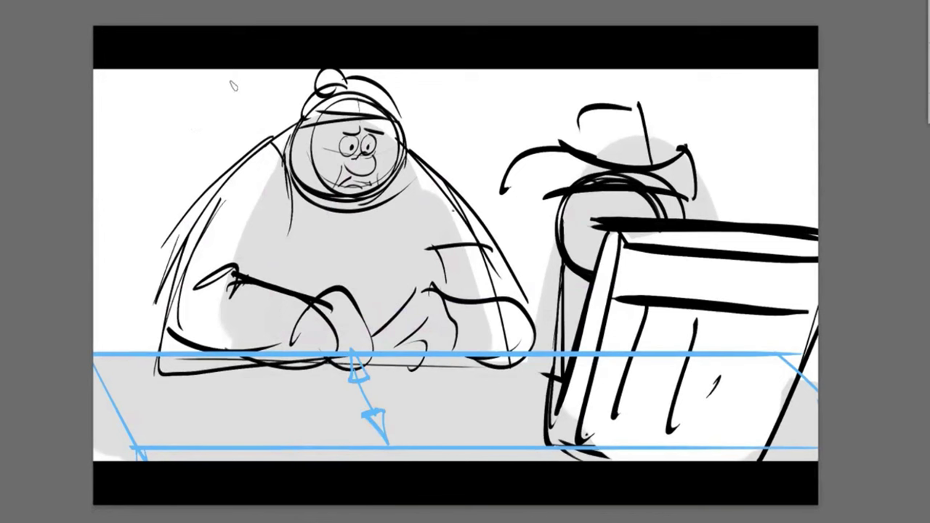
drag(218, 74, 283, 105)
mouse_move(791, 94)
mouse_down()
mouse_move(732, 102)
mouse_move(743, 135)
mouse_up()
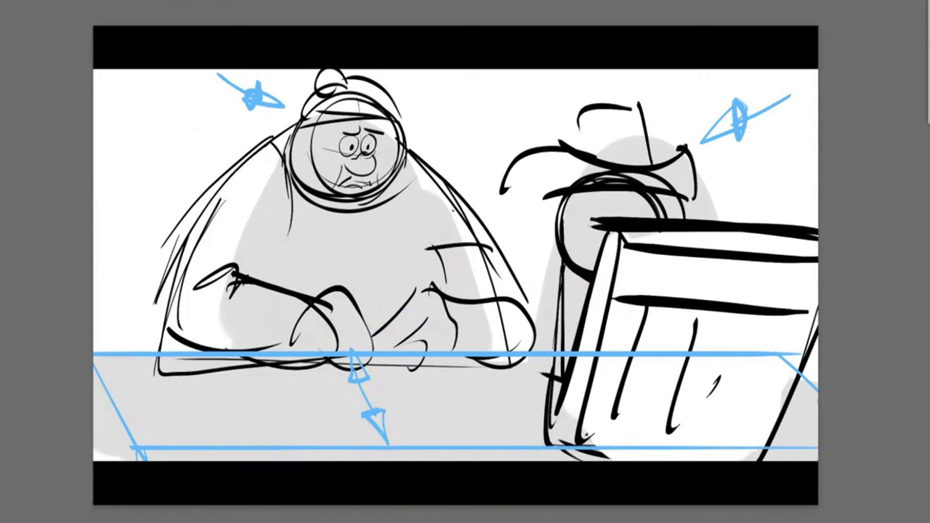
key(Delete)
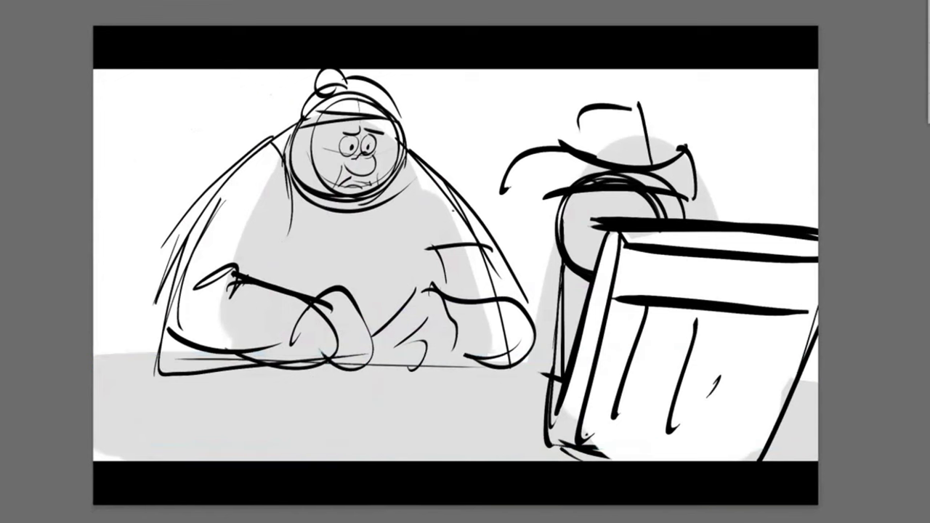
Step: Sketch a shallower blue tabletop in front of the large character, with far and near edges and a slanted left end
drag(564, 360, 169, 356)
drag(567, 397, 246, 395)
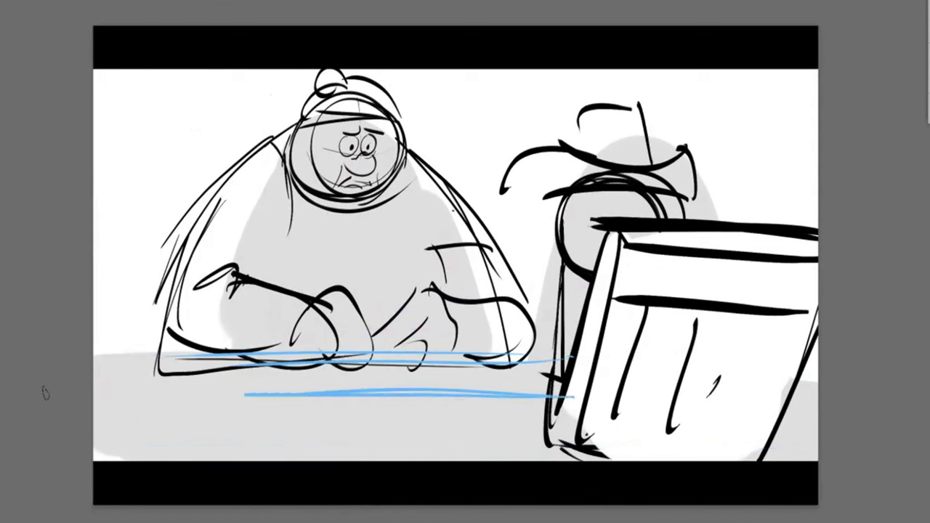
drag(45, 393, 251, 395)
mouse_move(243, 356)
mouse_down()
mouse_move(118, 370)
mouse_move(144, 393)
mouse_up()
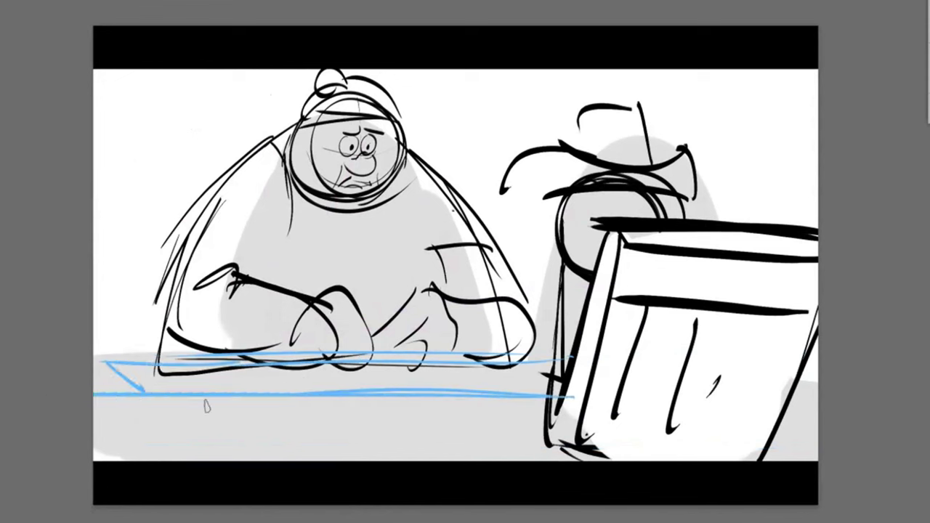
Step: Sketch the tabletop's front thickness and left leg, and clean up the stray line ends at its left corner
mouse_move(551, 415)
mouse_down()
mouse_move(137, 415)
mouse_move(100, 391)
mouse_move(106, 381)
mouse_up()
right_click(114, 399)
click(152, 399)
key(b)
mouse_move(107, 381)
mouse_down()
mouse_move(134, 411)
mouse_move(156, 459)
mouse_move(114, 460)
mouse_up()
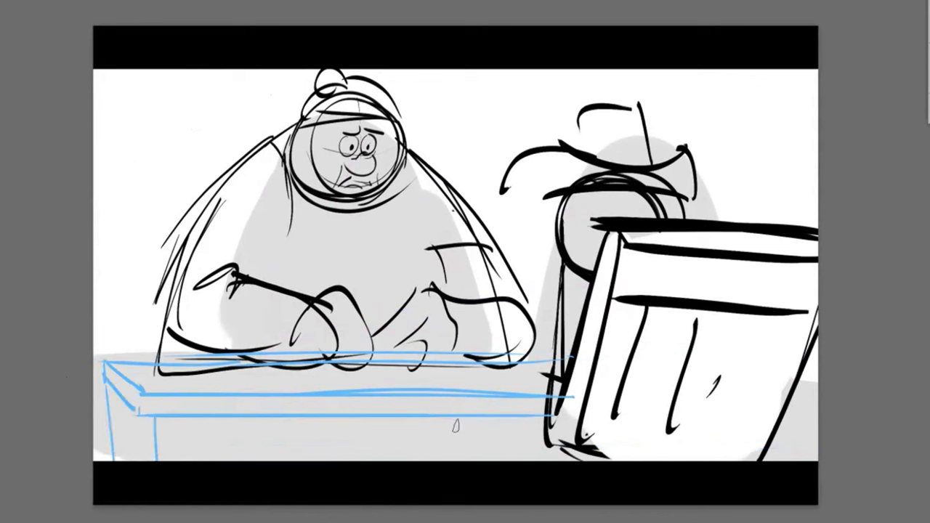
Step: Sketch a recessed front panel and a drawer with a handle on the desk, and restore the frame mattes to full opacity
drag(553, 427, 397, 431)
mouse_move(512, 430)
mouse_down()
mouse_move(363, 432)
mouse_move(365, 460)
mouse_up()
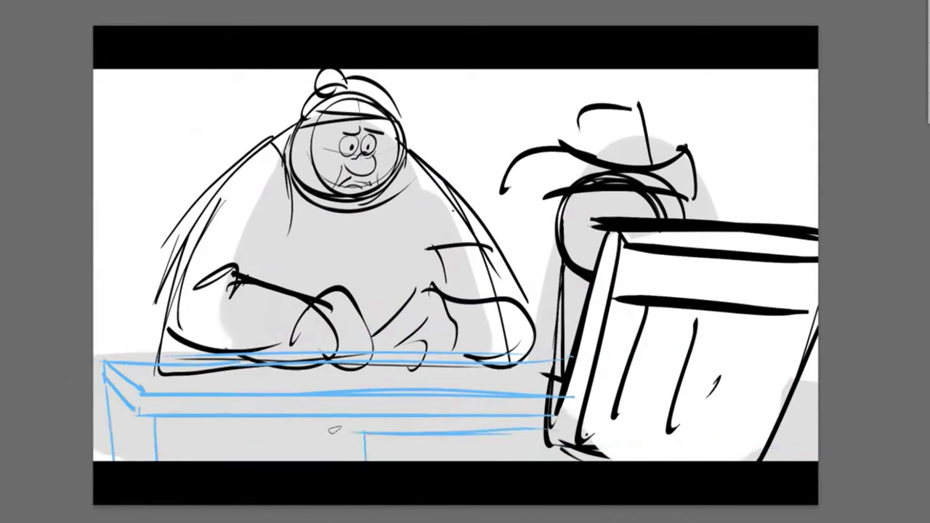
mouse_move(317, 429)
mouse_down()
mouse_move(197, 429)
mouse_move(222, 434)
mouse_up()
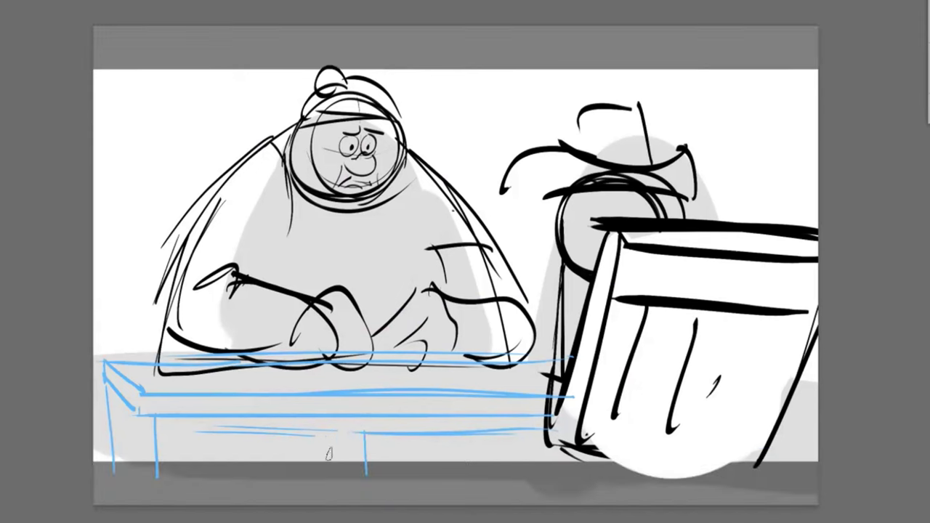
mouse_move(327, 429)
mouse_down()
mouse_move(330, 485)
mouse_move(183, 427)
mouse_move(193, 480)
mouse_up()
drag(318, 492, 225, 492)
drag(258, 460, 256, 469)
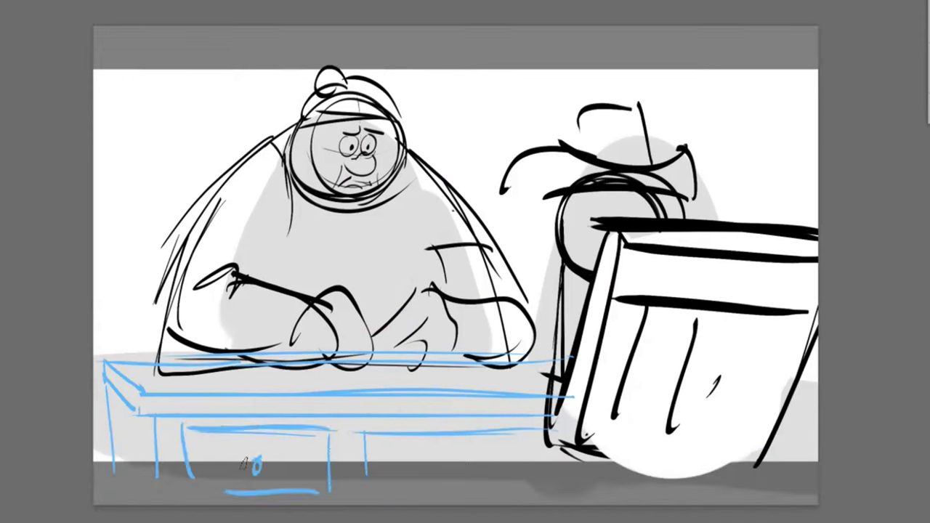
drag(366, 462, 366, 488)
key(0)
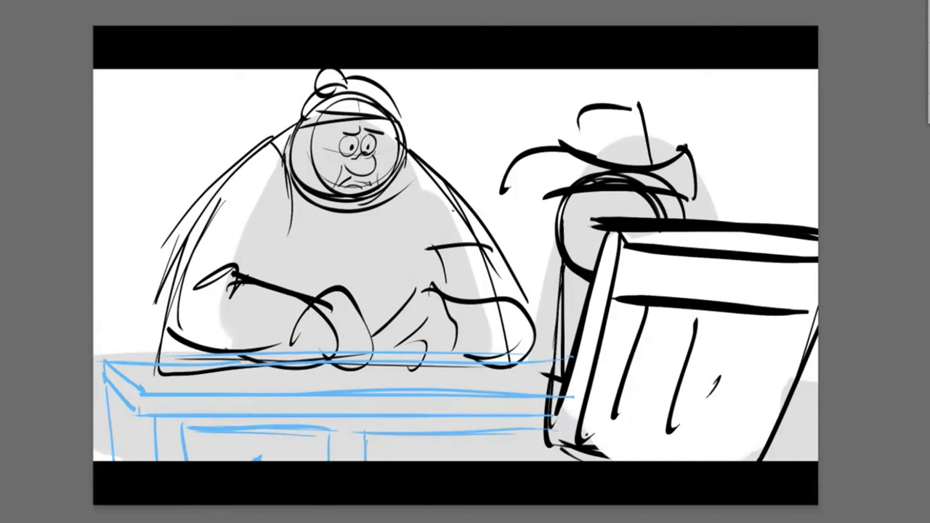
Step: Complete the desk with its right end beyond the chair and a white fill, and pick the Chisel Tilt brush
mouse_move(791, 391)
mouse_down()
mouse_move(797, 421)
mouse_move(806, 421)
mouse_move(777, 422)
mouse_up()
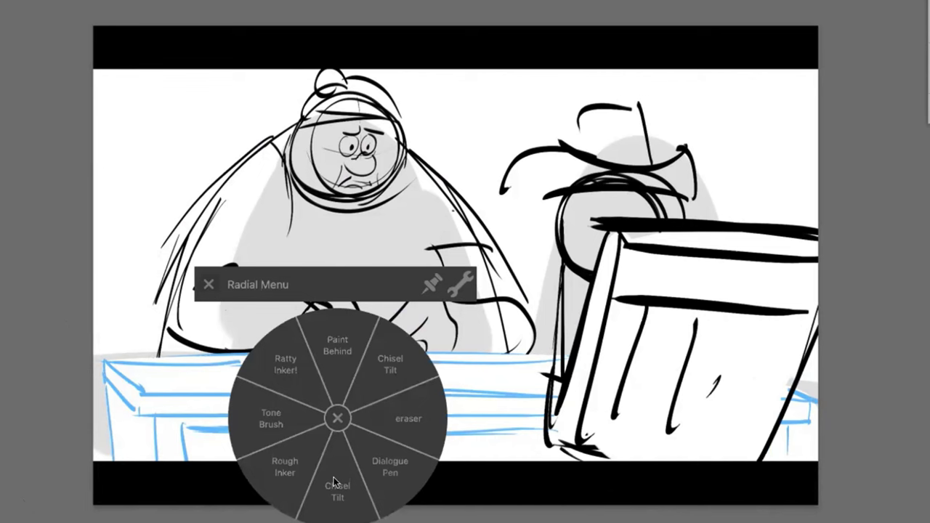
click(333, 484)
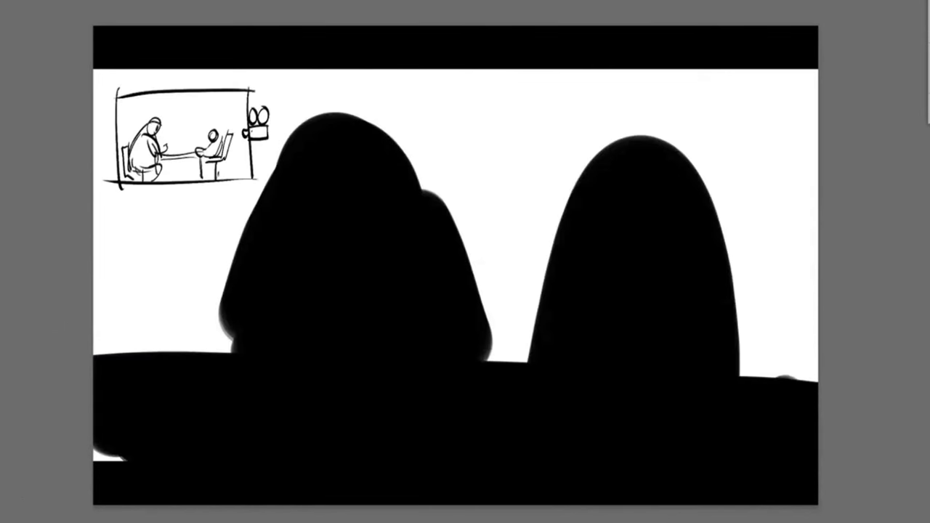
mouse_move(201, 41)
mouse_down()
mouse_move(95, 137)
mouse_move(308, 100)
mouse_move(150, 49)
mouse_up()
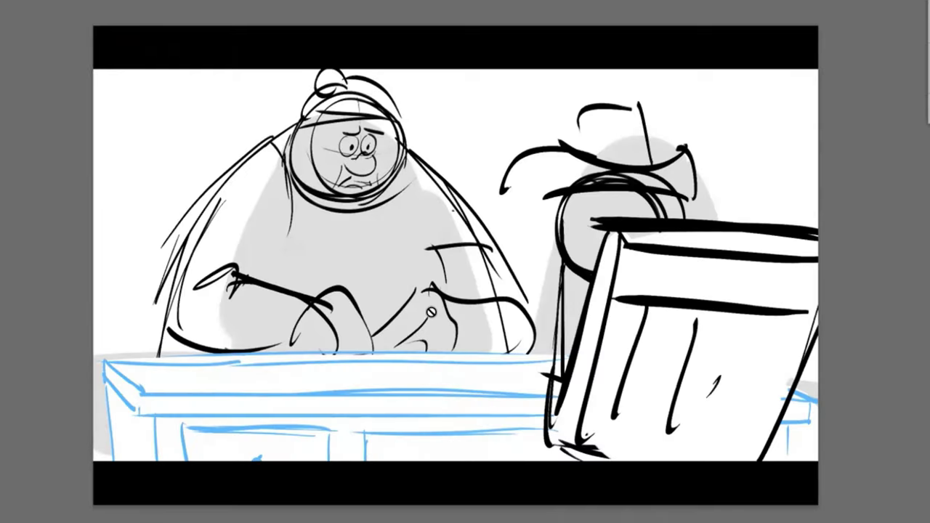
right_click(418, 369)
click(412, 436)
Step: Save the storyboard panel as a layered Photoshop file in the BoardDemo PSDS folder
key(shift+super+s)
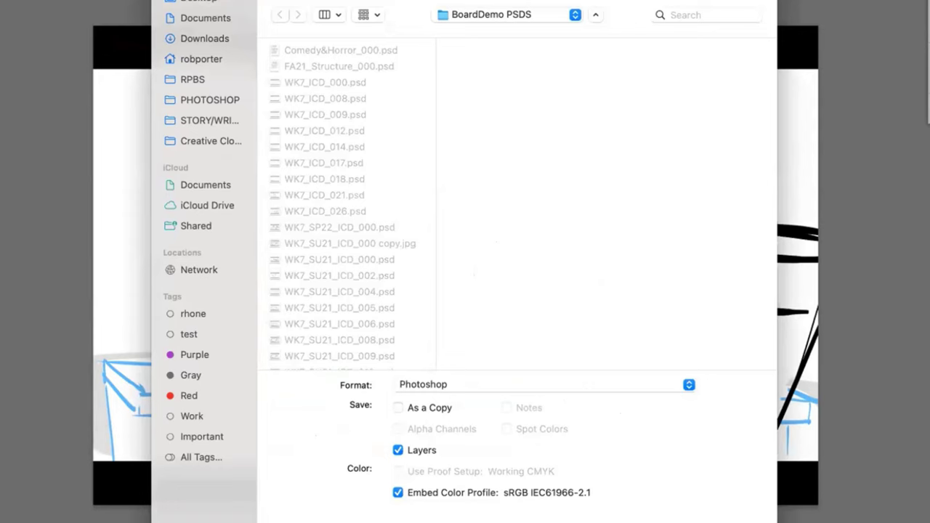
key(Return)
click(595, 252)
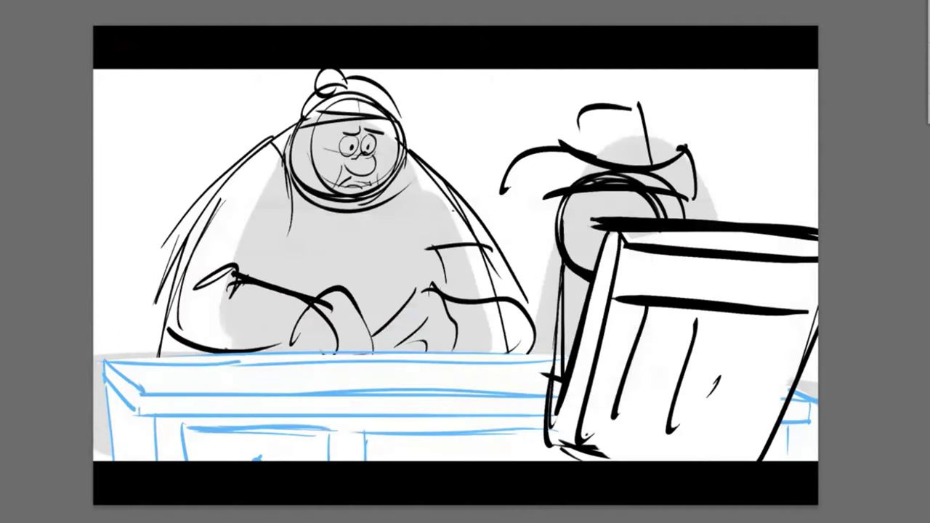
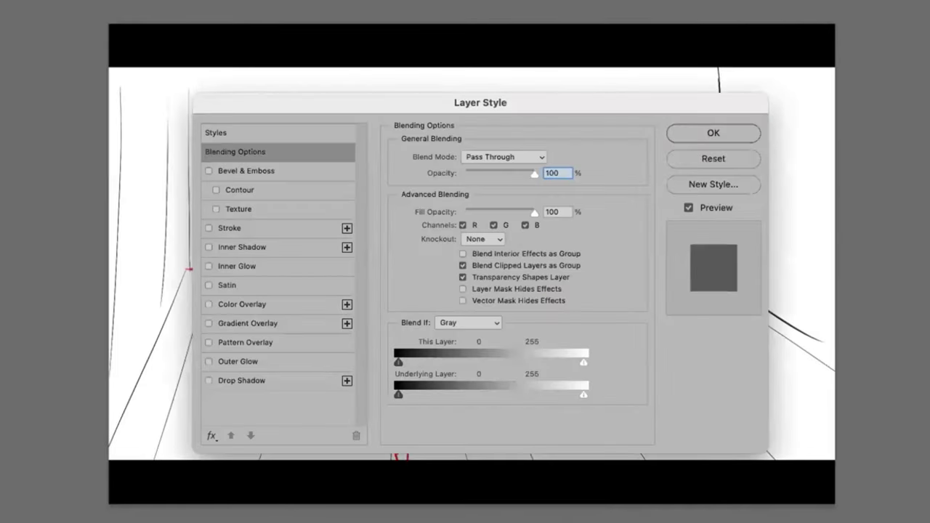
click(696, 160)
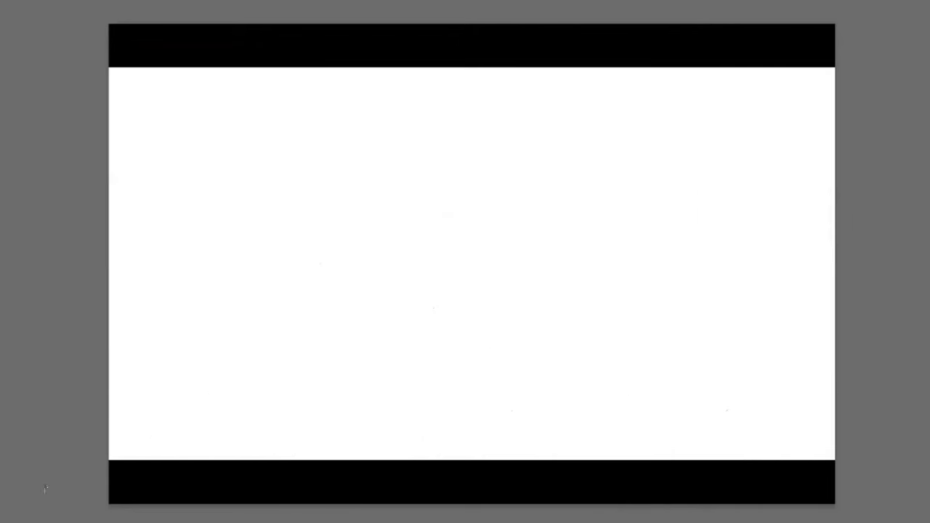
right_click(243, 312)
click(241, 347)
right_click(410, 201)
click(403, 278)
click(326, 220)
drag(421, 183, 417, 176)
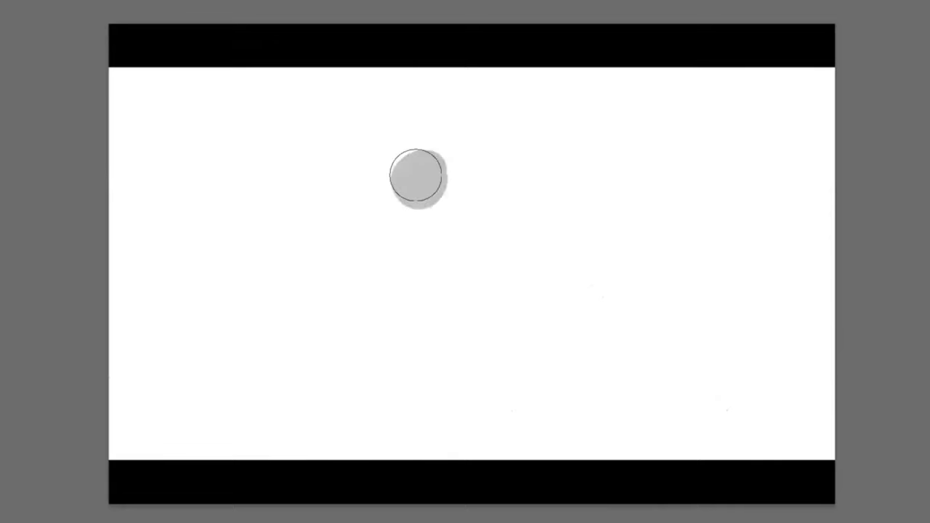
right_click(418, 185)
click(419, 225)
mouse_move(420, 179)
mouse_down()
mouse_move(407, 163)
mouse_move(429, 196)
mouse_move(417, 189)
mouse_move(418, 218)
mouse_up()
Step: Switch to a black brush and block in the head and solid torso of a standing figure near the panel's centre
right_click(433, 192)
click(475, 192)
drag(423, 219, 455, 317)
drag(435, 200, 455, 317)
drag(392, 209, 387, 320)
mouse_move(399, 225)
mouse_down()
mouse_move(388, 294)
mouse_move(443, 327)
mouse_up()
drag(374, 319, 461, 327)
drag(425, 240, 445, 294)
drag(455, 336, 456, 374)
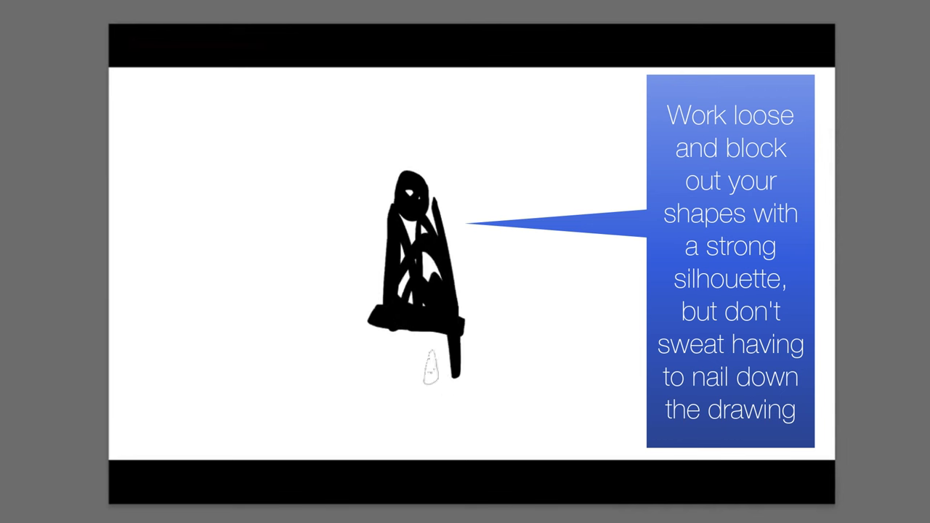
Step: Block in the standing figure's legs and outstretched arms, plus a smaller silhouette with a raised tail facing it
drag(403, 335, 442, 403)
drag(395, 334, 380, 395)
drag(443, 324, 455, 387)
mouse_move(416, 306)
mouse_down()
mouse_move(403, 225)
mouse_move(346, 266)
mouse_move(381, 275)
mouse_move(353, 269)
mouse_up()
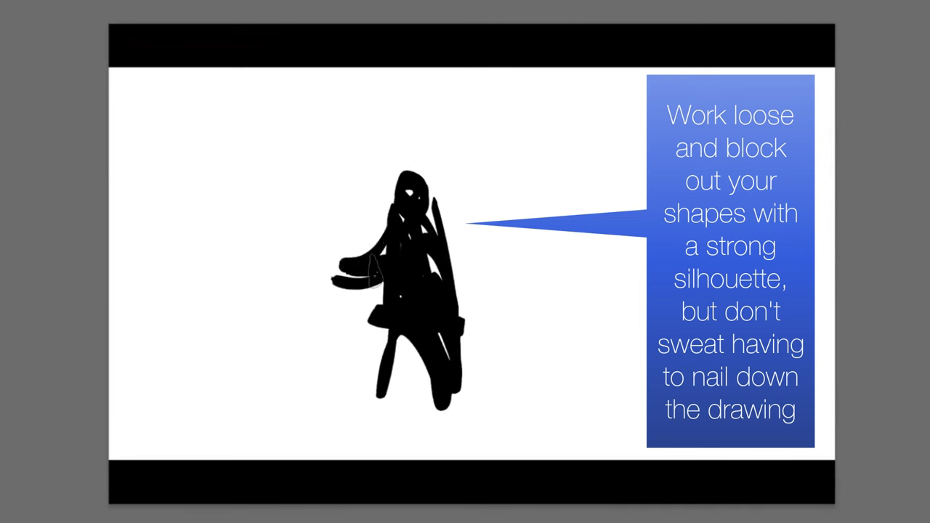
mouse_move(615, 278)
mouse_down()
mouse_move(592, 279)
mouse_move(590, 320)
mouse_move(617, 280)
mouse_up()
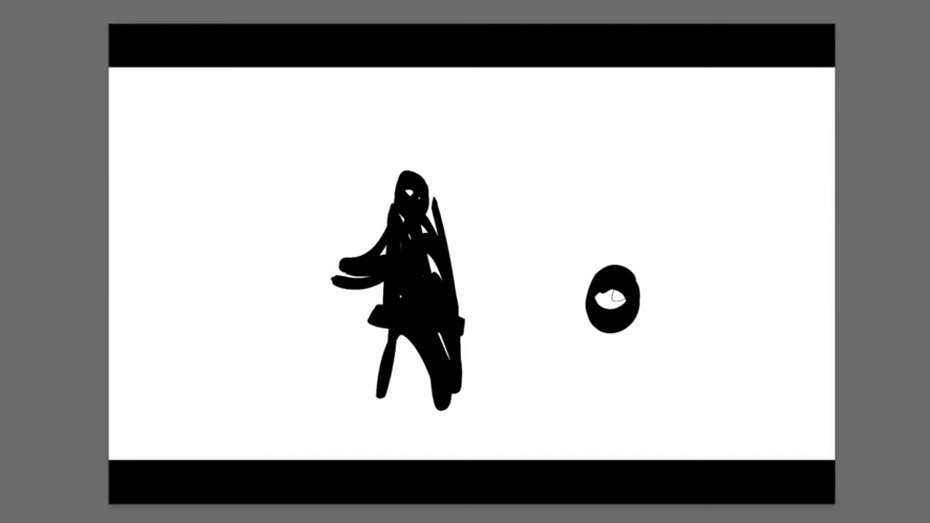
drag(627, 331, 626, 360)
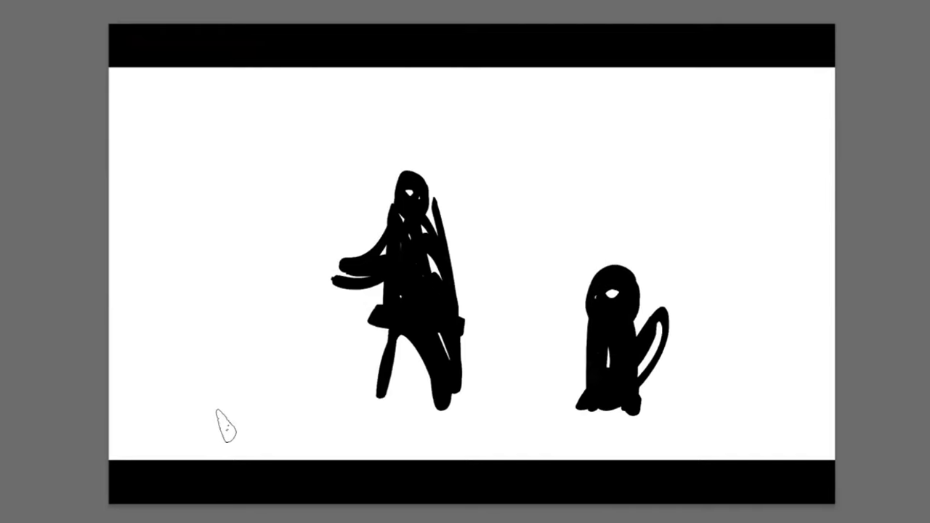
Step: Shift both silhouettes slightly left and down, and fade them to a light grey underlay
mouse_move(216, 426)
mouse_down()
mouse_move(208, 423)
mouse_move(217, 426)
mouse_up()
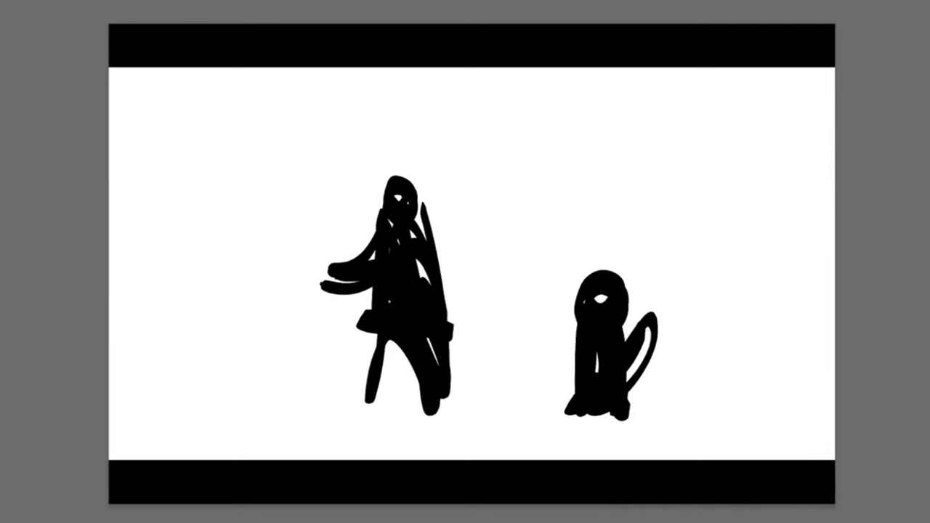
key(3)
key(1)
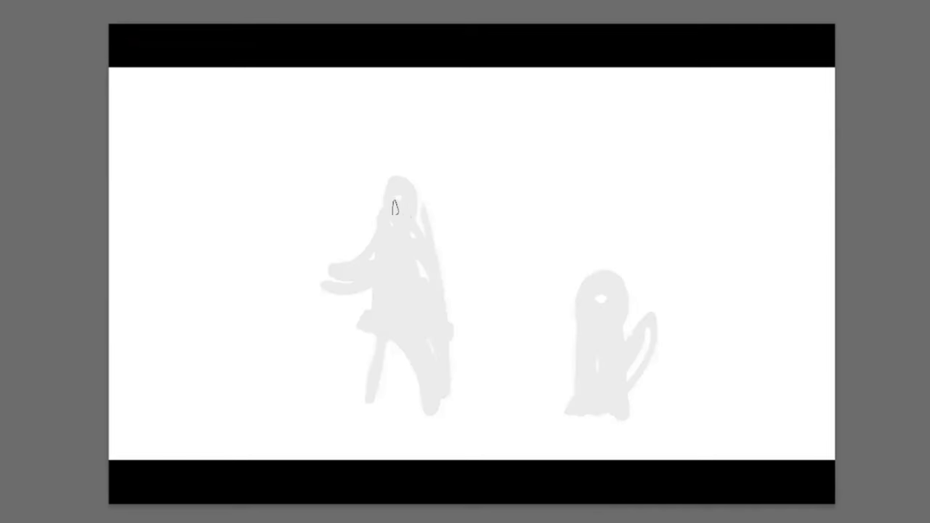
Step: Sketch a tall door frame around the larger silhouette with doubled side lines
drag(447, 141, 457, 414)
drag(461, 182, 468, 361)
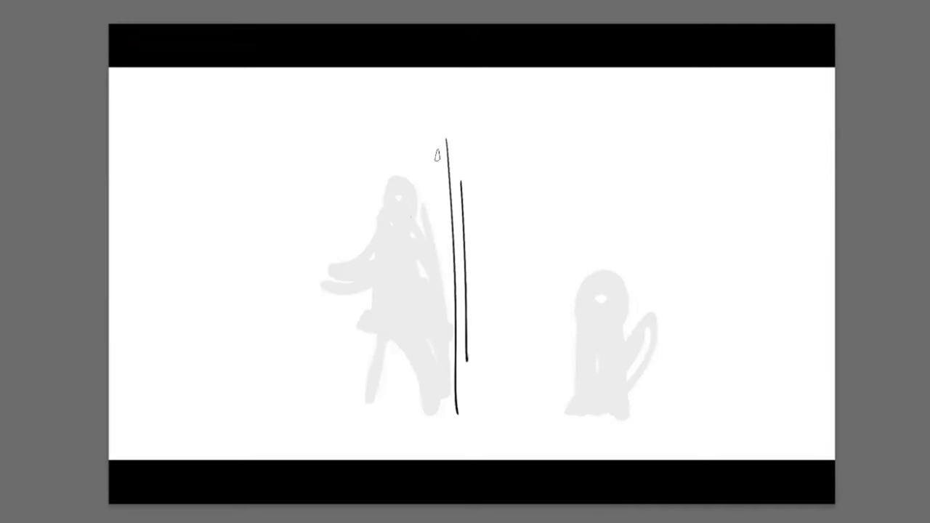
drag(449, 147, 310, 151)
drag(372, 150, 299, 396)
drag(304, 188, 310, 382)
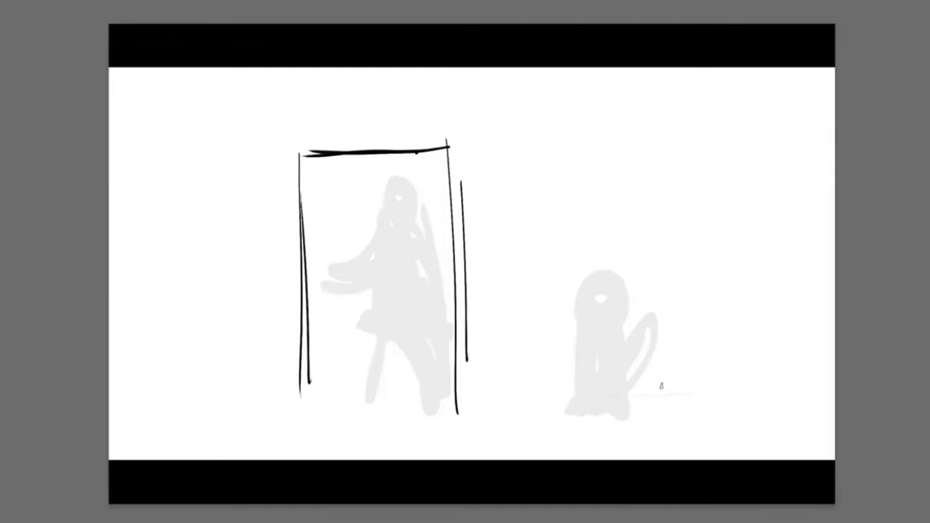
Step: Draw the long horizontal line where floor meets back wall across the full width of the panel
drag(713, 391, 278, 398)
drag(642, 387, 135, 389)
drag(494, 381, 109, 396)
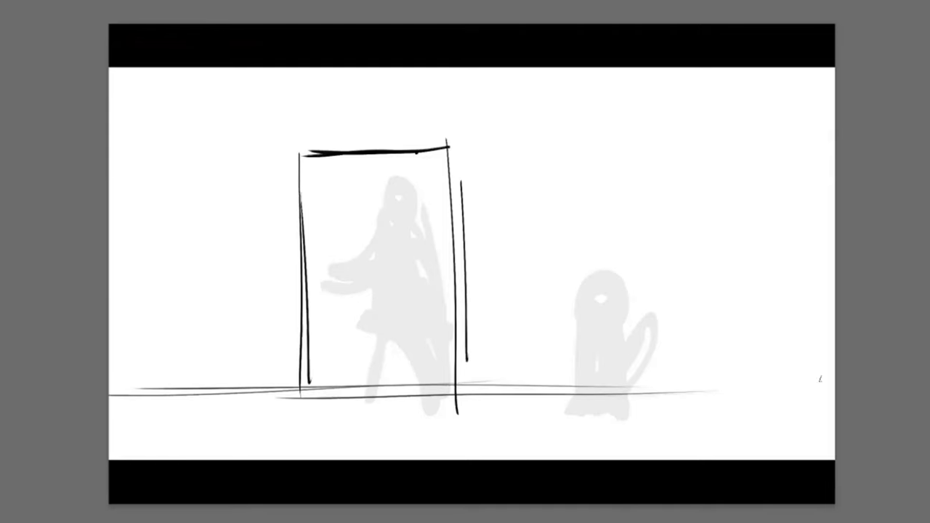
drag(820, 379, 574, 375)
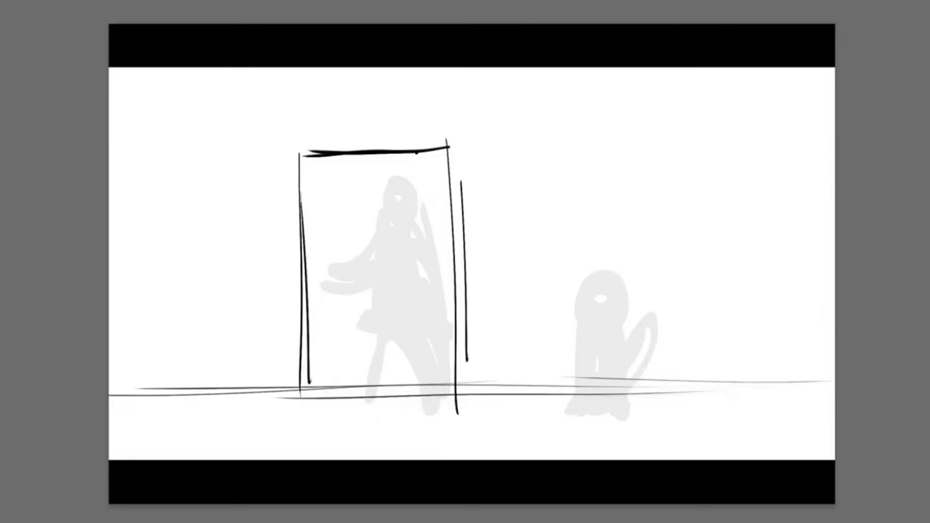
Step: Try fanning floorboard lines out from a vanishing point near the door frame's right edge
mouse_move(447, 393)
mouse_down()
mouse_move(451, 461)
mouse_move(483, 461)
mouse_up()
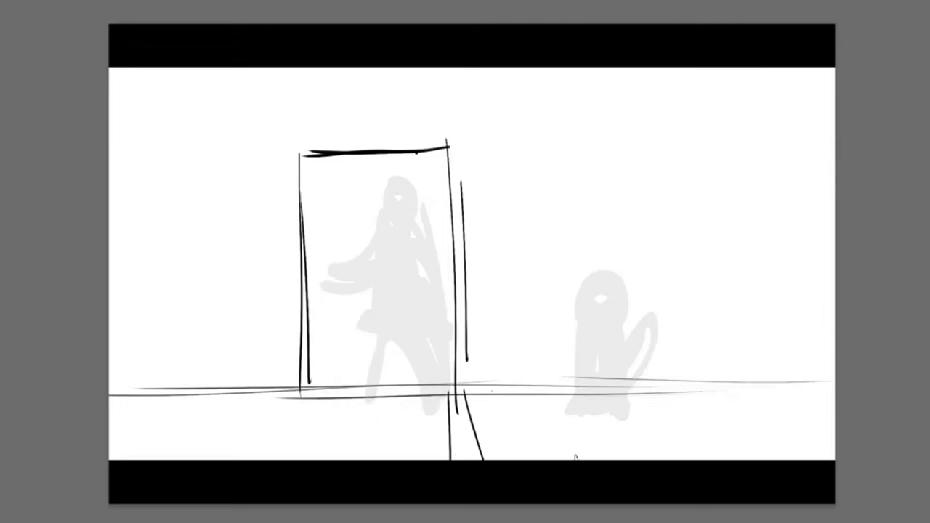
drag(492, 391, 579, 461)
drag(573, 389, 727, 461)
drag(731, 394, 836, 429)
drag(442, 391, 404, 460)
drag(407, 399, 309, 461)
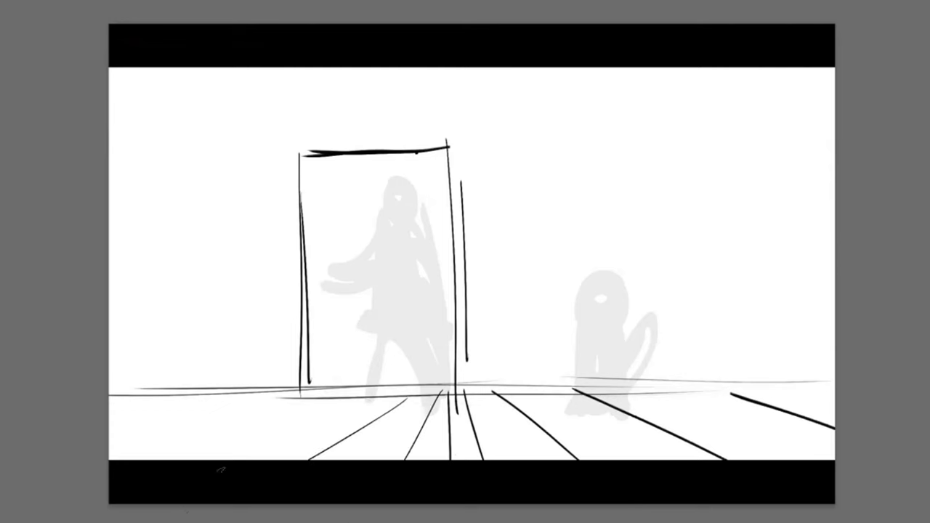
drag(351, 394, 197, 461)
drag(240, 401, 109, 433)
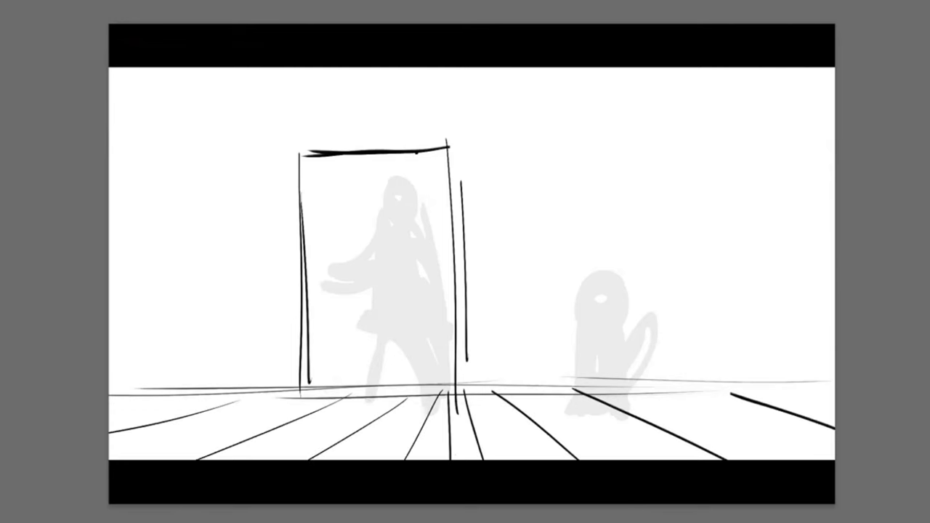
Step: Shift the whole sketch to the left and delete the floorboard lines
drag(178, 366, 142, 368)
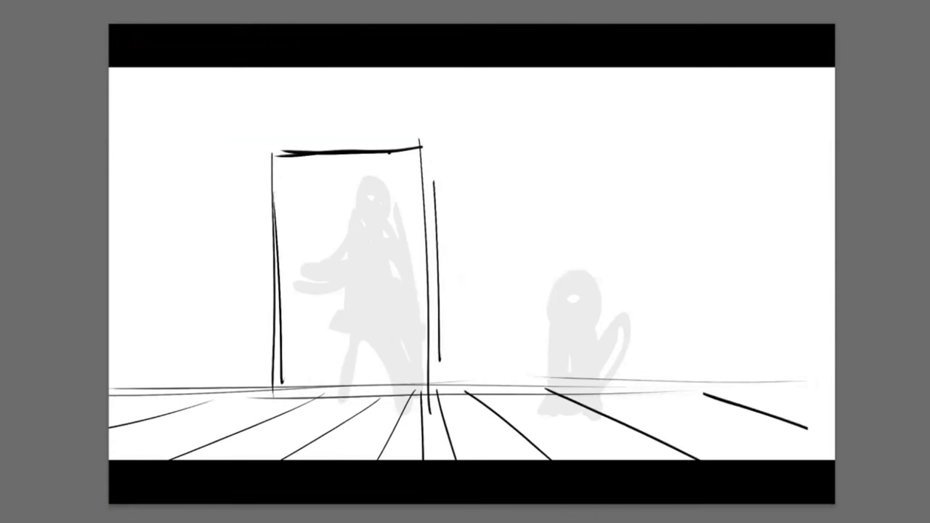
key(Delete)
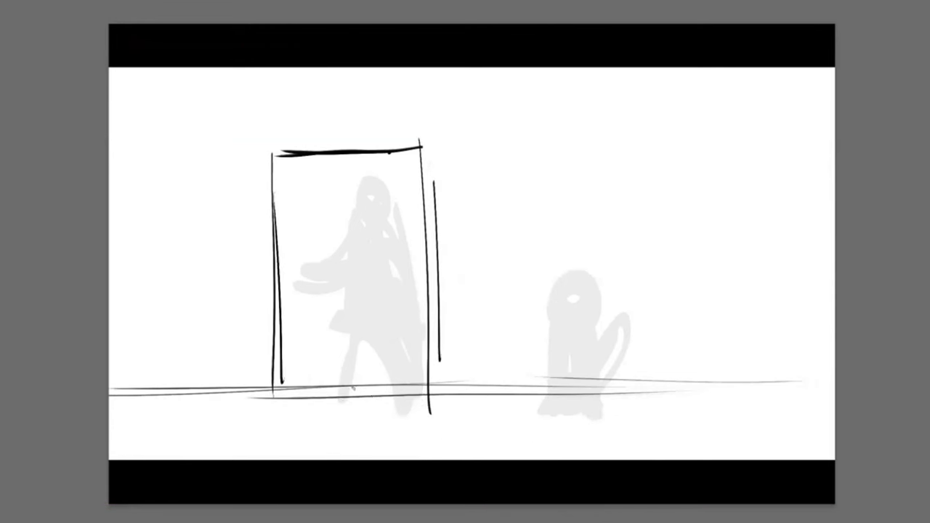
Step: Draw floorboard lines radiating across the floor from a vanishing point at the larger silhouette's feet
drag(355, 390, 478, 459)
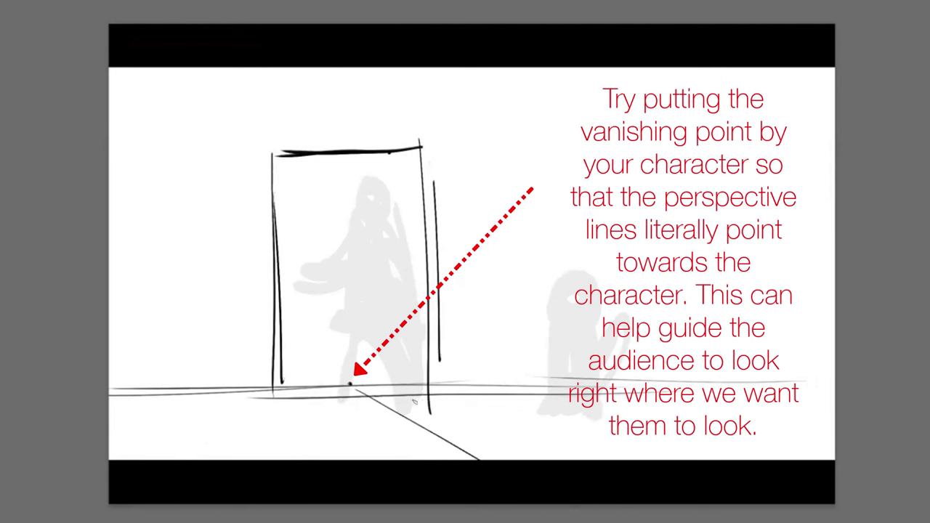
drag(366, 386, 571, 459)
drag(433, 392, 723, 460)
drag(624, 391, 835, 418)
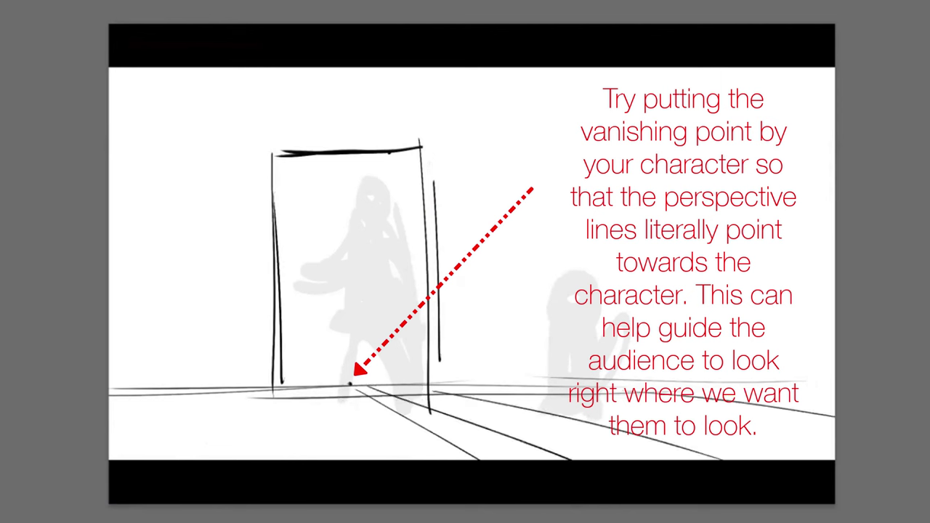
mouse_move(349, 391)
mouse_down()
mouse_move(388, 431)
mouse_move(365, 460)
mouse_up()
drag(297, 391, 304, 459)
drag(277, 388, 233, 460)
drag(218, 410, 135, 460)
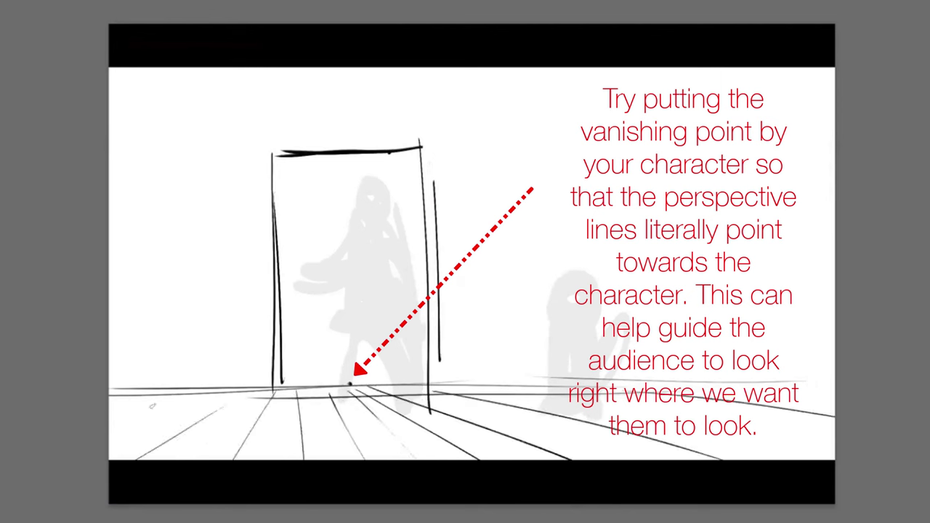
drag(157, 412, 109, 428)
Step: Add ceiling beams angled toward the same vanishing point and the doubled line where ceiling meets back wall
drag(361, 111, 391, 68)
drag(434, 114, 499, 67)
drag(548, 114, 650, 68)
drag(739, 117, 834, 81)
drag(320, 109, 337, 67)
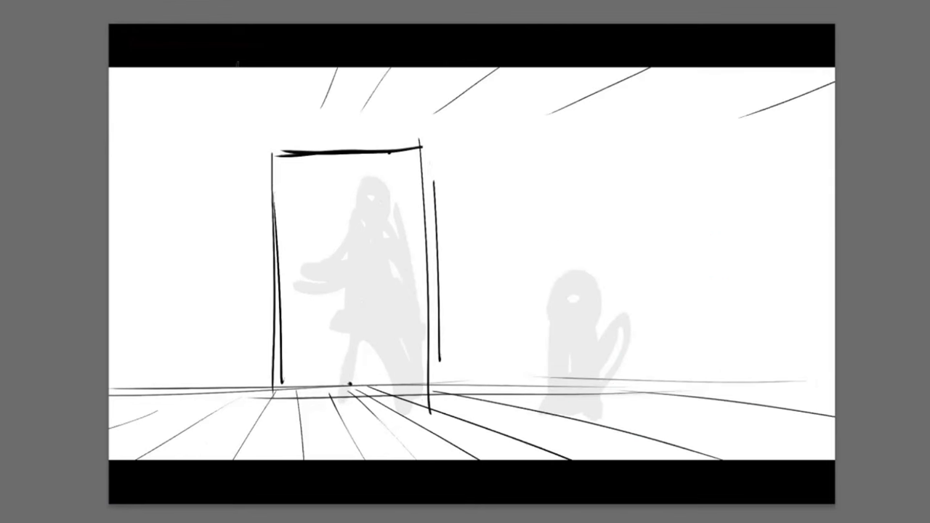
drag(234, 113, 240, 68)
drag(238, 106, 677, 120)
drag(574, 112, 109, 104)
drag(323, 119, 109, 110)
Step: Sketch the right wall's corner and paned window, and add horizontal cross-lines over the floorboards
mouse_move(735, 138)
mouse_down()
mouse_move(730, 367)
mouse_move(727, 169)
mouse_up()
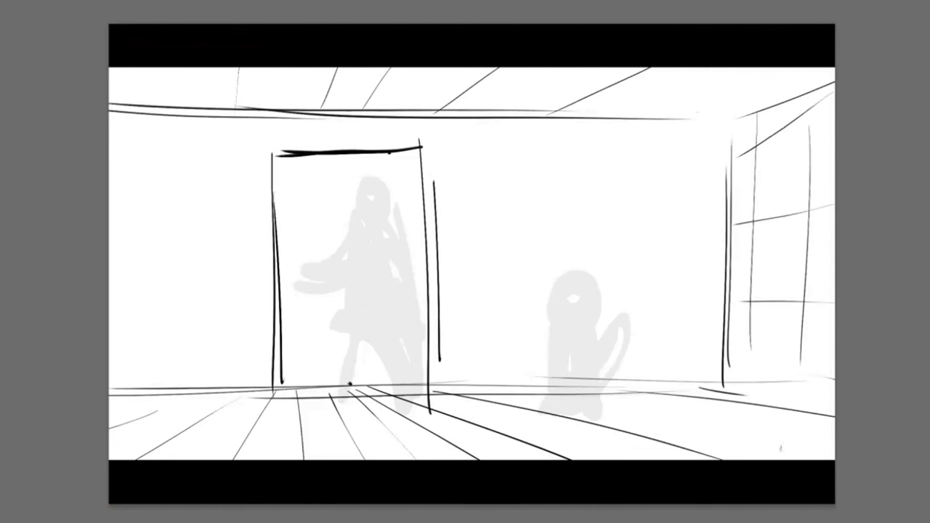
drag(807, 445, 480, 461)
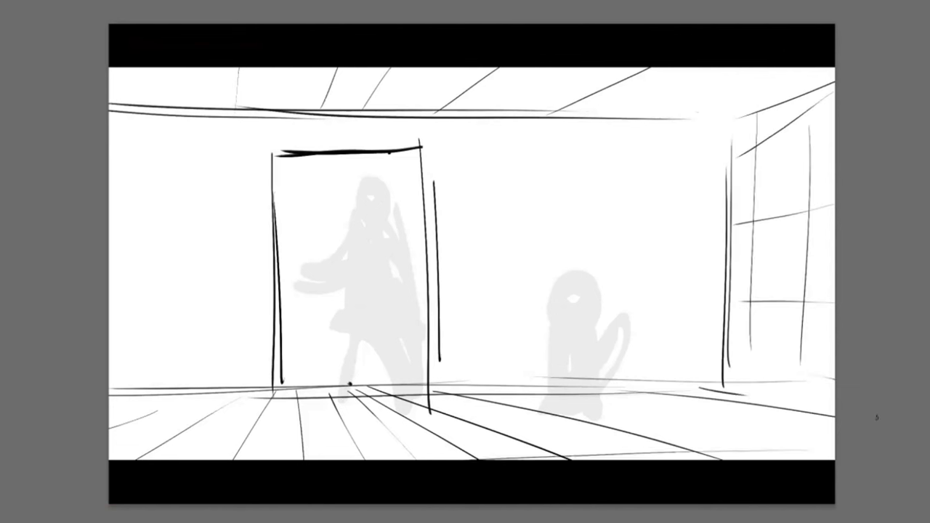
drag(736, 418, 186, 431)
drag(446, 398, 109, 411)
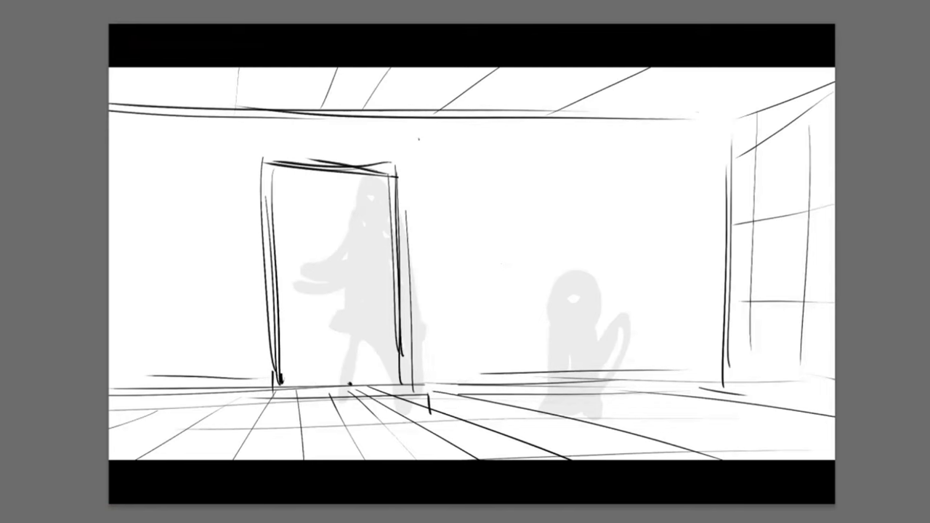
Step: Fade the room lines to 60% opacity and sketch the stout character's smiling head, checked sweater and open arms
key(6)
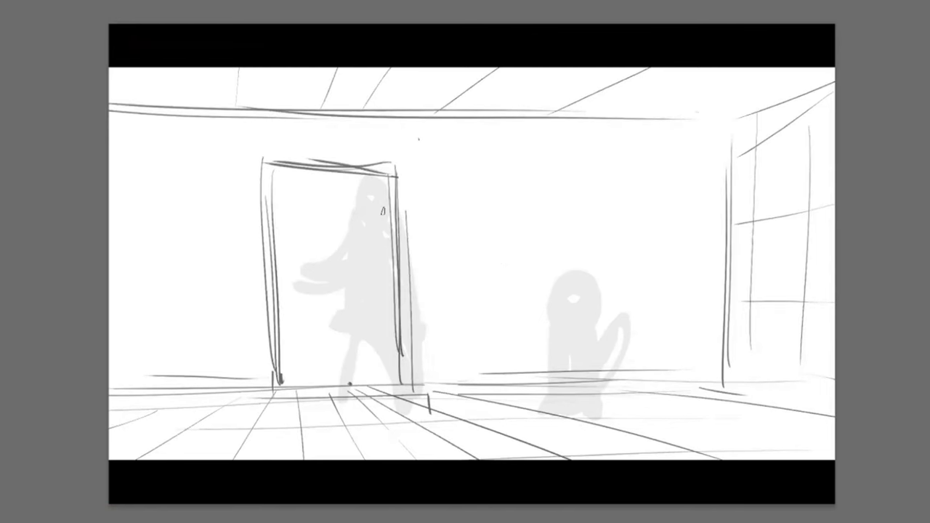
mouse_move(383, 211)
mouse_down()
mouse_move(360, 208)
mouse_move(443, 314)
mouse_up()
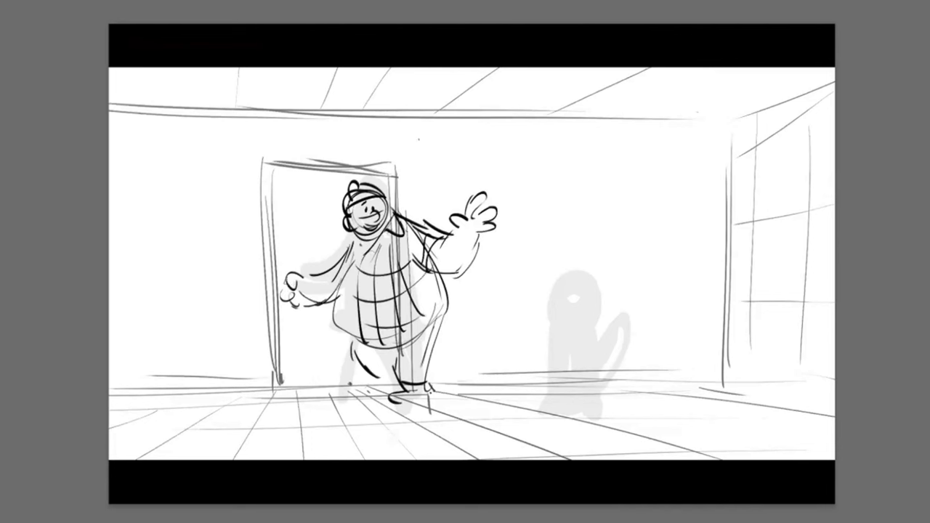
drag(283, 279, 299, 293)
Step: Sketch the stout character's legs and shoes in a walking pose, and reinforce the sweater's hem and side
mouse_move(447, 313)
mouse_down()
mouse_move(428, 360)
mouse_move(392, 371)
mouse_move(428, 362)
mouse_up()
mouse_move(426, 360)
mouse_down()
mouse_move(430, 382)
mouse_move(407, 386)
mouse_up()
drag(423, 380, 434, 400)
drag(432, 393, 385, 401)
mouse_move(349, 341)
mouse_down()
mouse_move(365, 377)
mouse_move(398, 386)
mouse_move(378, 375)
mouse_up()
mouse_move(387, 351)
mouse_down()
mouse_move(377, 365)
mouse_move(404, 344)
mouse_up()
mouse_move(378, 352)
mouse_down()
mouse_move(435, 317)
mouse_move(445, 289)
mouse_up()
drag(404, 342, 445, 305)
drag(444, 290, 435, 271)
drag(292, 190, 299, 192)
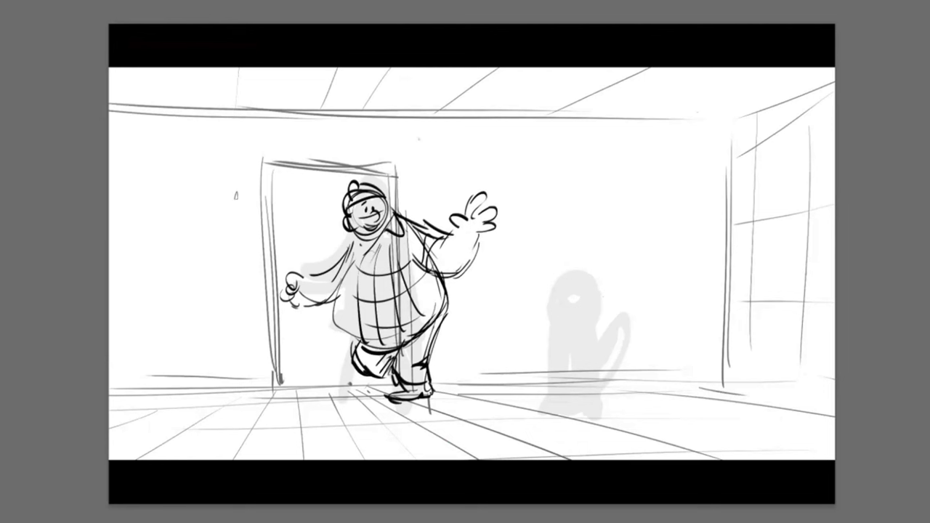
Step: Sketch the smaller character's rounded head and body over its silhouette, cleaning up the head's overlapping circles
drag(562, 307, 582, 312)
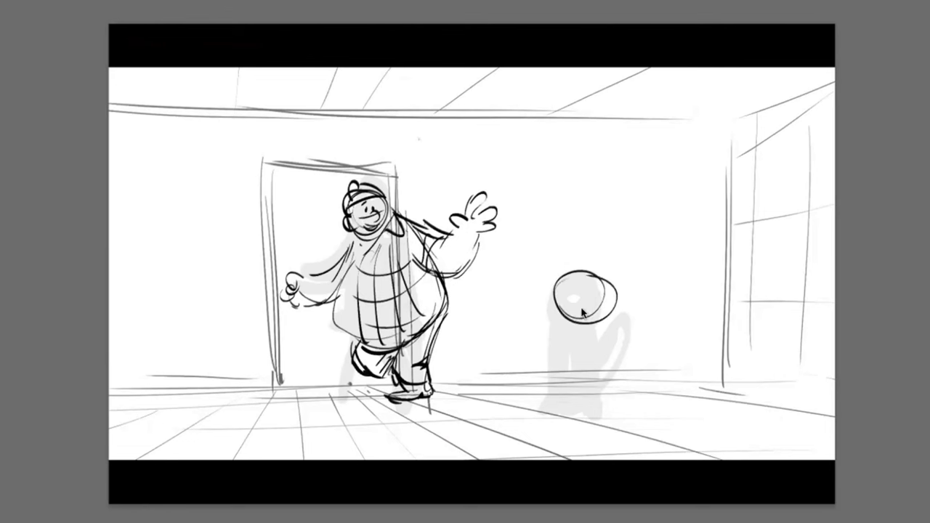
key(e)
key(b)
mouse_move(603, 274)
mouse_down()
mouse_move(546, 315)
mouse_move(551, 290)
mouse_move(586, 322)
mouse_up()
mouse_move(600, 274)
mouse_down()
mouse_move(608, 310)
mouse_move(622, 311)
mouse_up()
drag(556, 328, 563, 394)
drag(602, 333, 610, 380)
drag(621, 305, 580, 377)
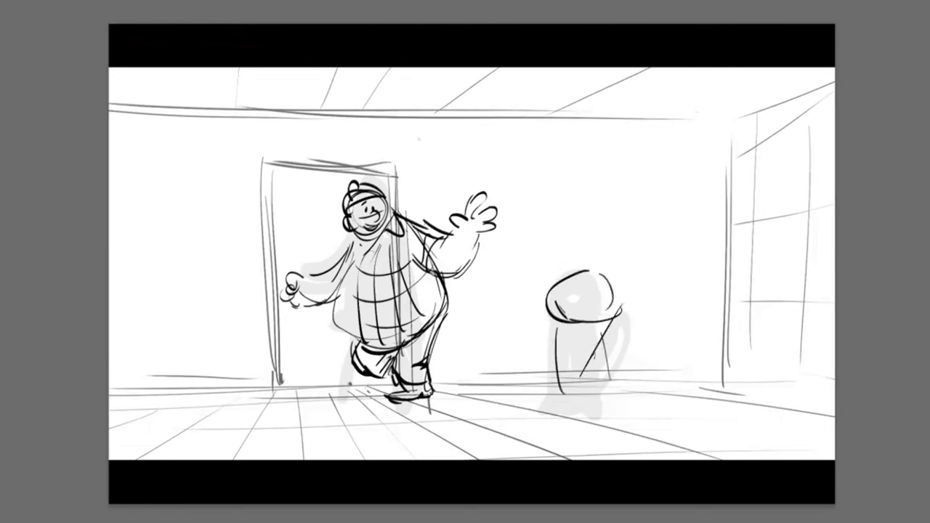
Step: Complete the smaller character as a beaver with hat, crosshatched tail, raised hand and foot, and nudge it slightly left
mouse_move(634, 279)
mouse_down()
mouse_move(654, 314)
mouse_move(604, 396)
mouse_up()
drag(647, 350, 574, 380)
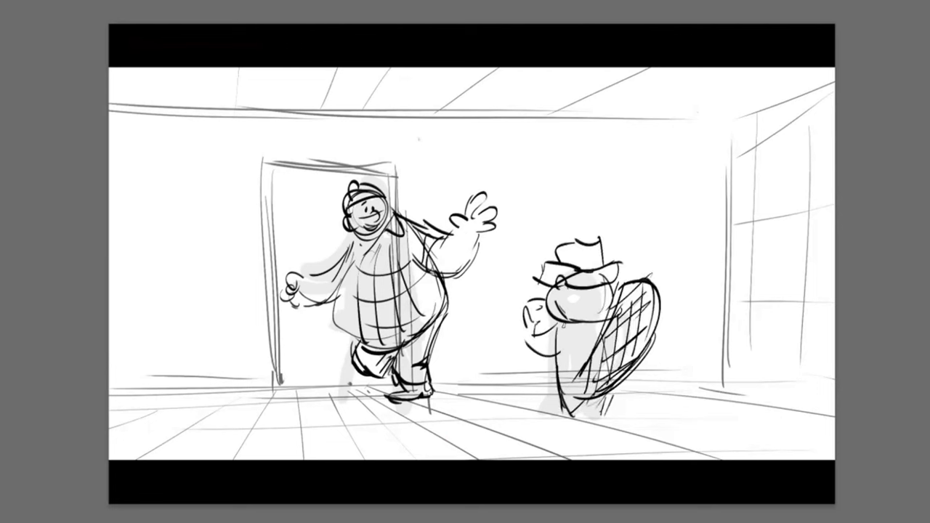
mouse_move(556, 328)
mouse_down()
mouse_move(603, 325)
mouse_move(529, 338)
mouse_up()
drag(562, 409, 570, 418)
drag(558, 417, 573, 417)
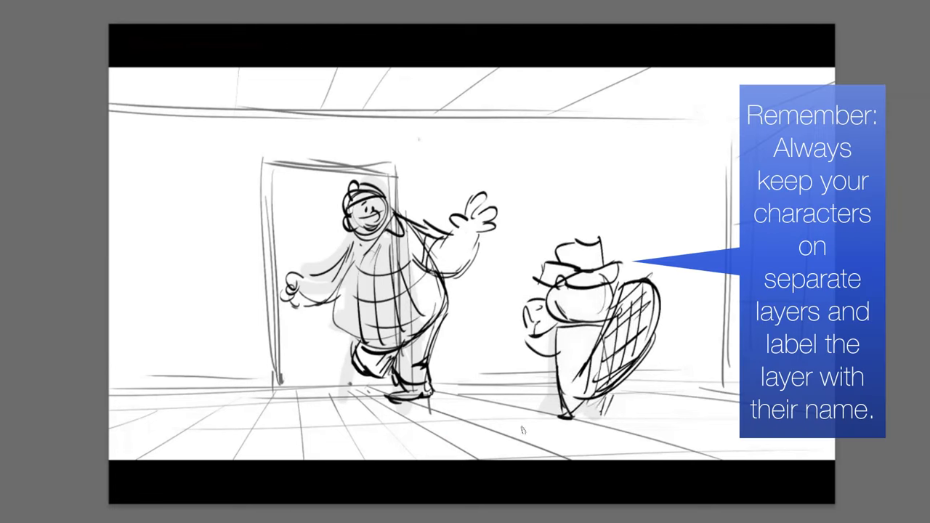
mouse_move(515, 436)
mouse_down()
mouse_move(492, 450)
mouse_move(505, 442)
mouse_up()
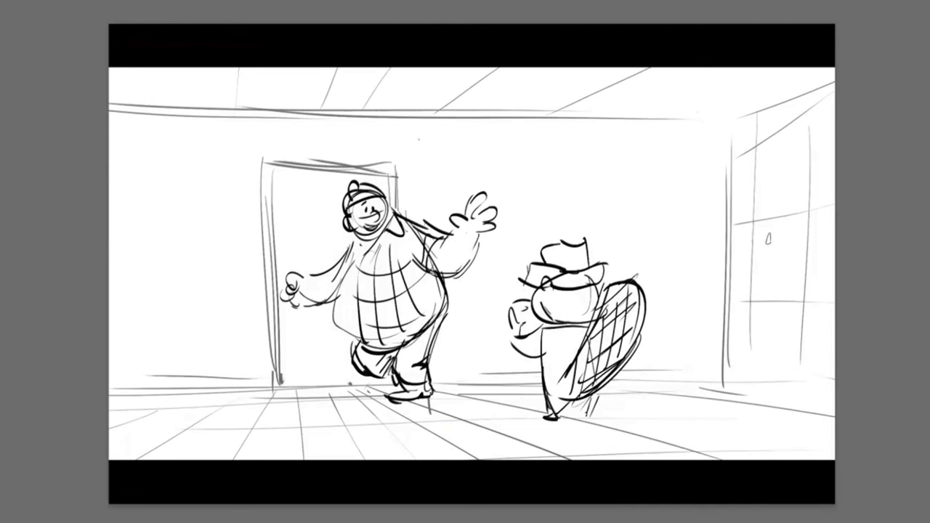
Step: Sketch a box-shaped film camera with two reels and a lens behind the beaver, in front of the window
mouse_move(785, 229)
mouse_down()
mouse_move(714, 223)
mouse_move(717, 317)
mouse_up()
drag(782, 325, 791, 234)
drag(709, 318, 781, 321)
drag(649, 238, 713, 218)
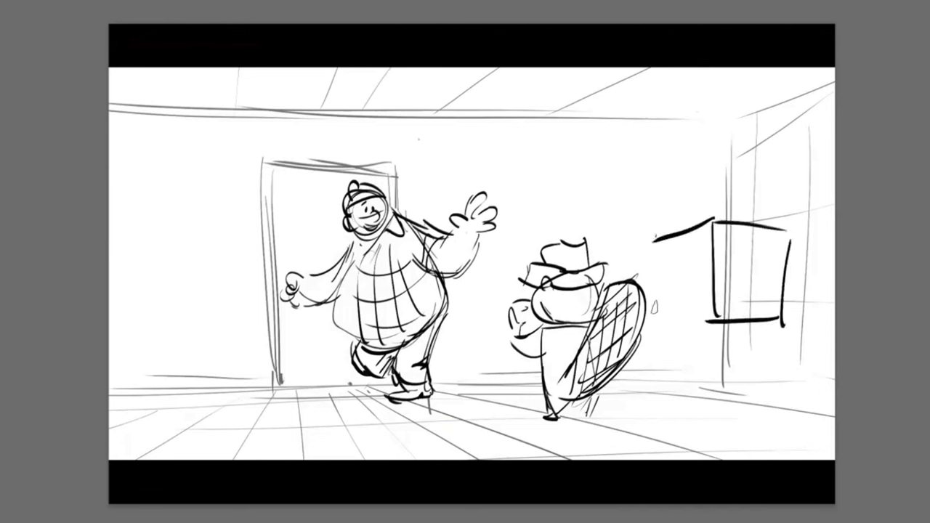
drag(654, 312, 656, 237)
drag(712, 319, 664, 314)
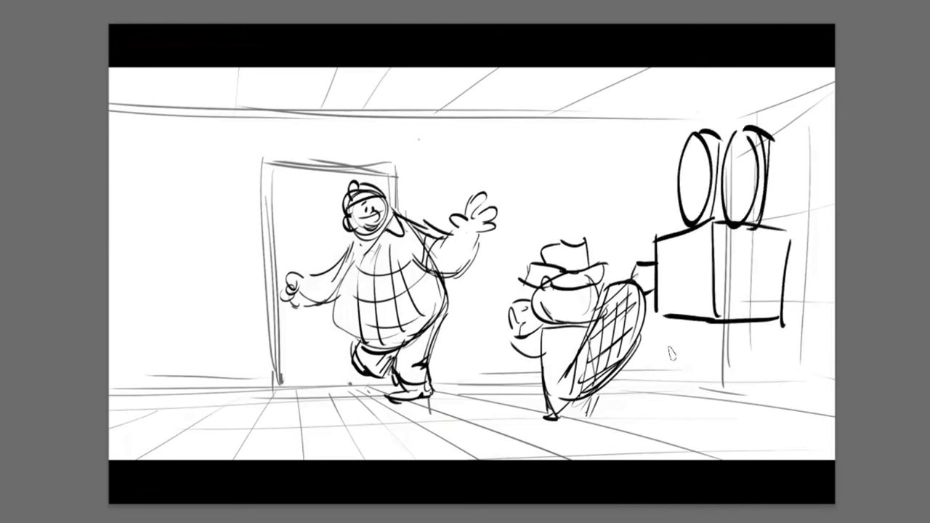
Step: Move the film camera down and closer to the beaver, and draw a rounded lens overlapping the beaver's tail
drag(676, 353, 652, 367)
drag(640, 284, 621, 324)
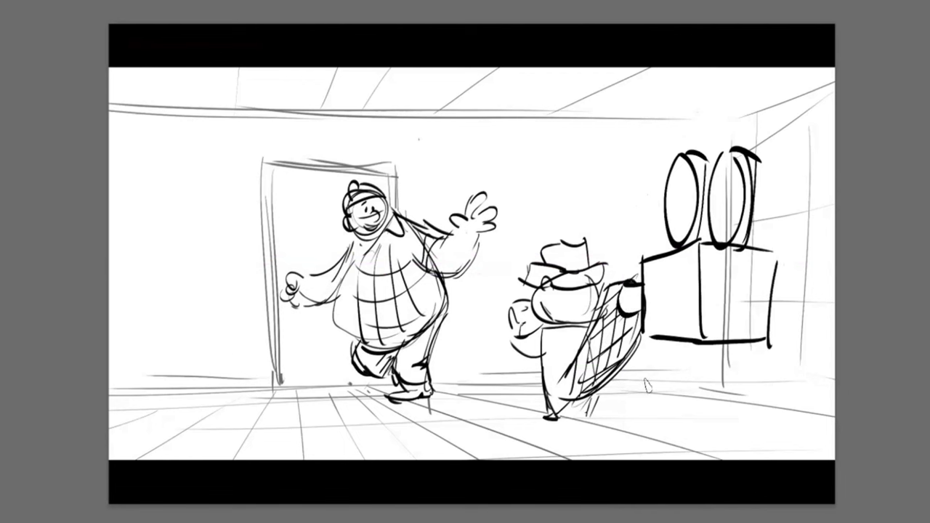
Step: Shade the film camera's body, reels and lens dark grey using a Hue/Saturation lightness of -78, and nudge its position
right_click(665, 285)
click(649, 237)
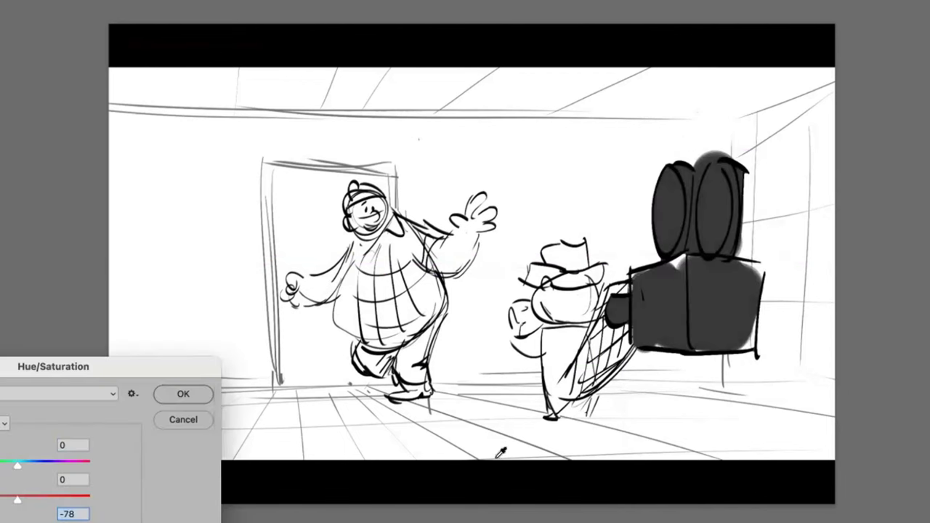
key(Return)
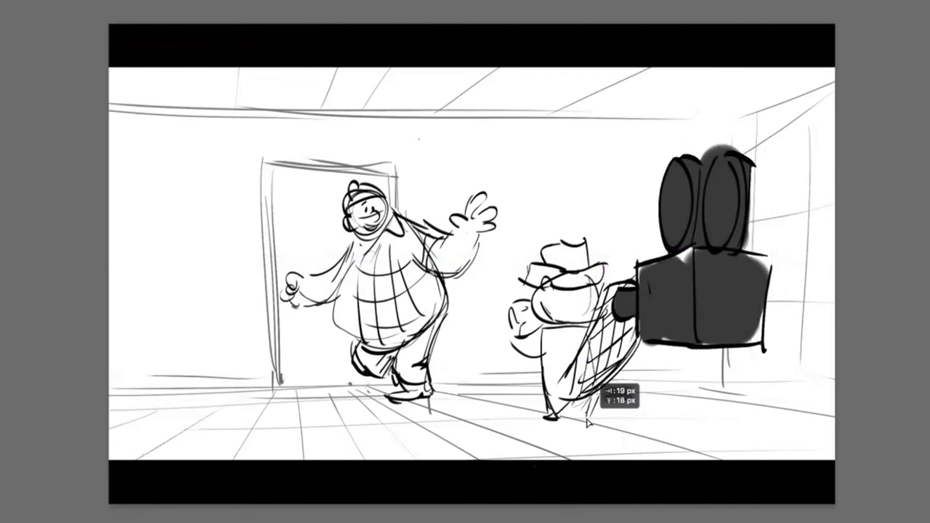
key(b)
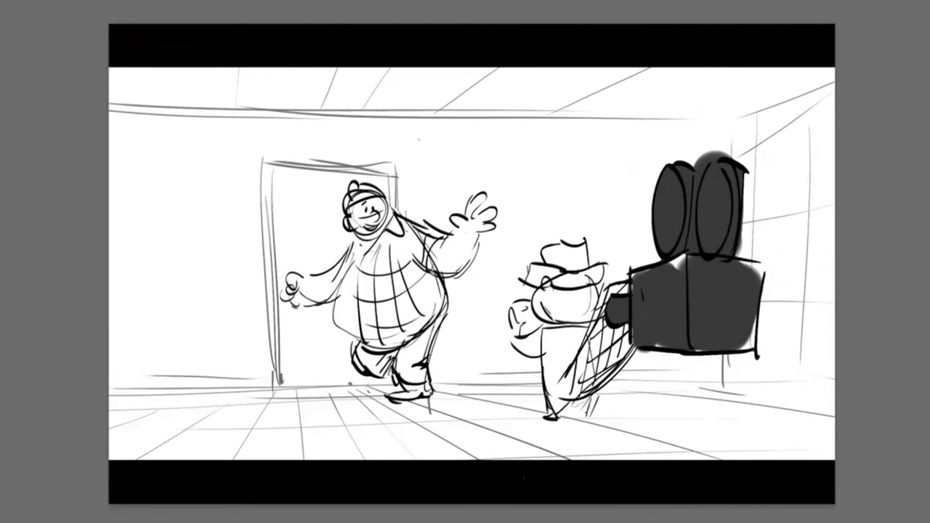
Step: Draw a red double-headed diagonal arrow on the floor, from the wall base beside the stout character to the panel's lower edge
right_click(483, 326)
click(472, 385)
click(121, 295)
click(269, 274)
drag(311, 378, 399, 441)
drag(335, 394, 427, 459)
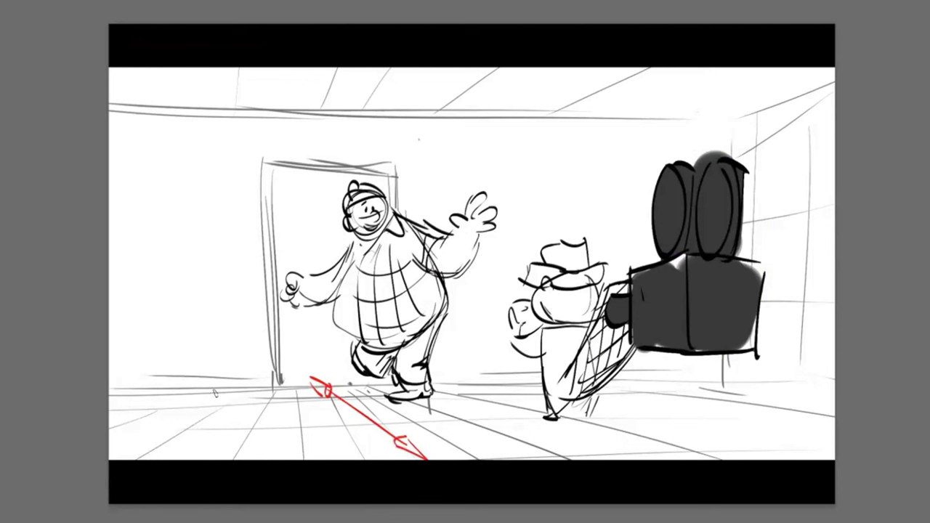
Step: Add short parallel red diagonal strokes across the floor from the doorway side to the beaver's foot, plus a red line along the wall base
drag(158, 402, 202, 447)
drag(189, 406, 258, 459)
drag(235, 403, 274, 434)
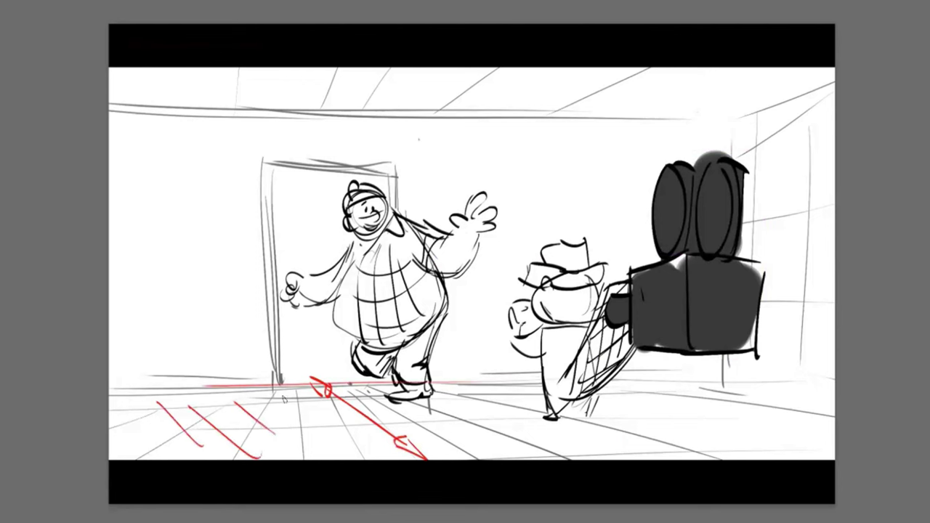
drag(285, 402, 322, 430)
drag(355, 406, 401, 440)
drag(421, 404, 486, 445)
drag(543, 412, 561, 422)
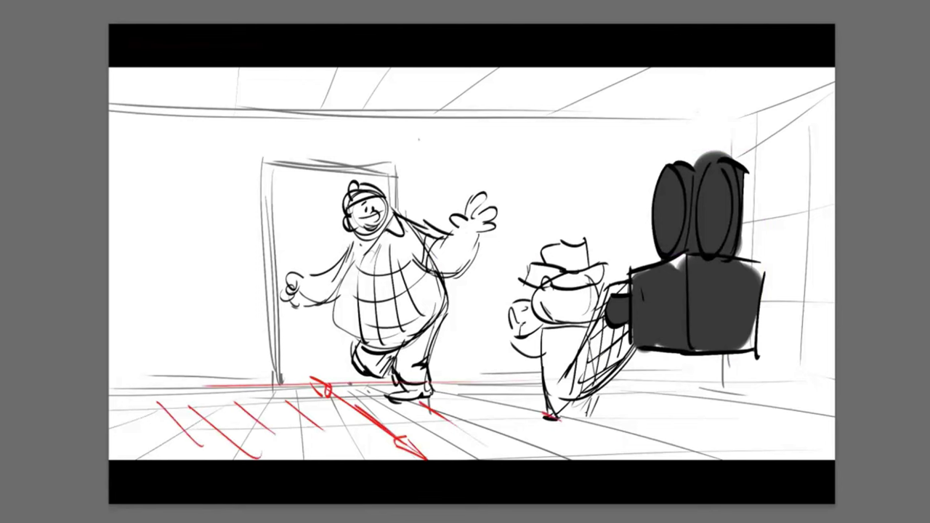